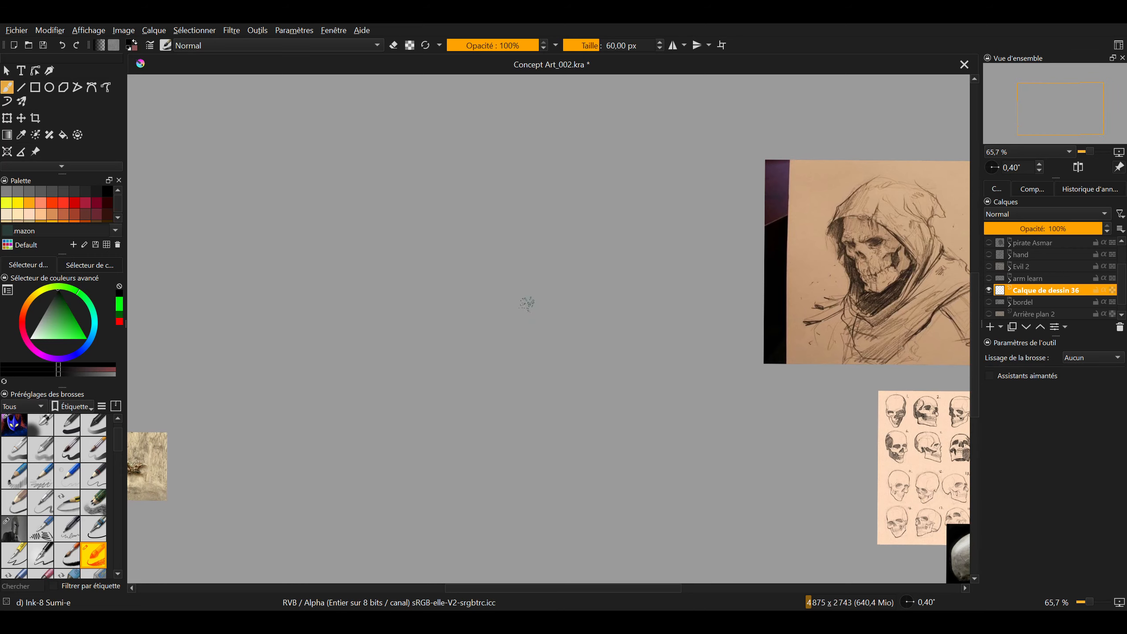
mouse_move(418, 176)
left_mouse_down()
mouse_move(469, 340)
mouse_move(472, 154)
left_mouse_up()
mouse_move(552, 323)
left_mouse_down()
mouse_move(662, 372)
mouse_move(538, 358)
left_mouse_up()
key("ctrl+z")
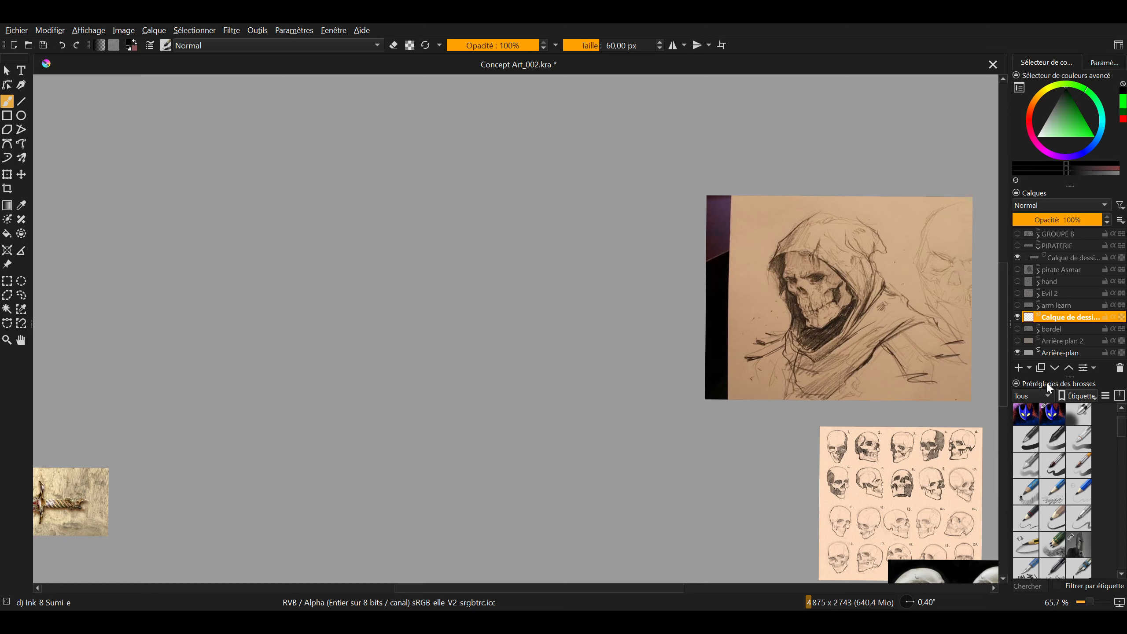
Show the tool options in place of the colour selector and widen the docker column
left_click(1105, 63)
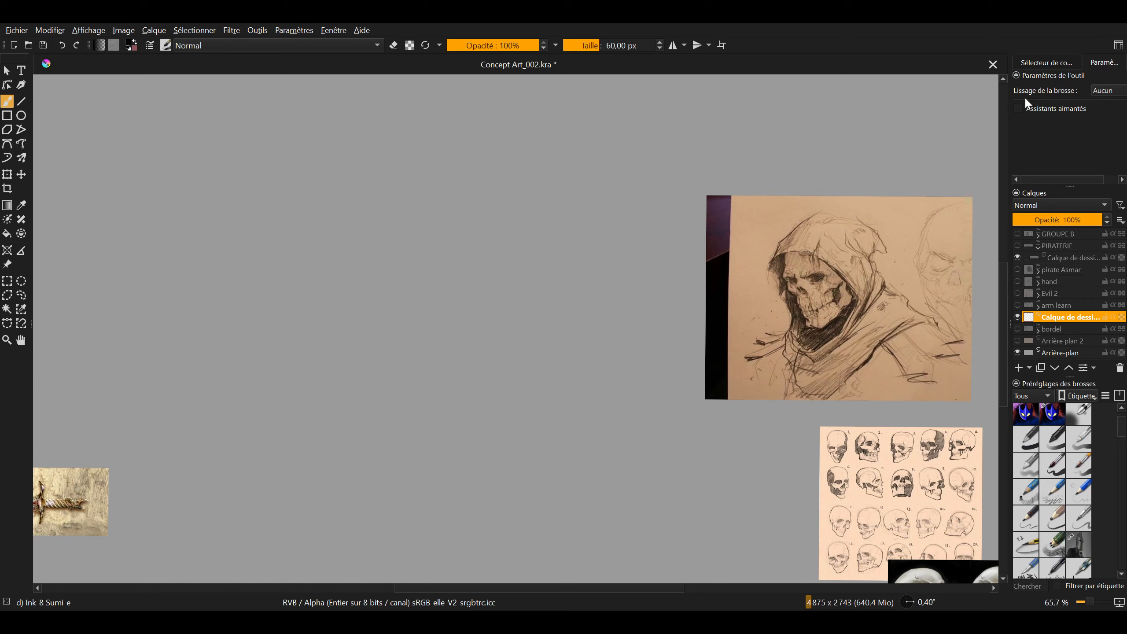
left_click_drag(1008, 122, 982, 129)
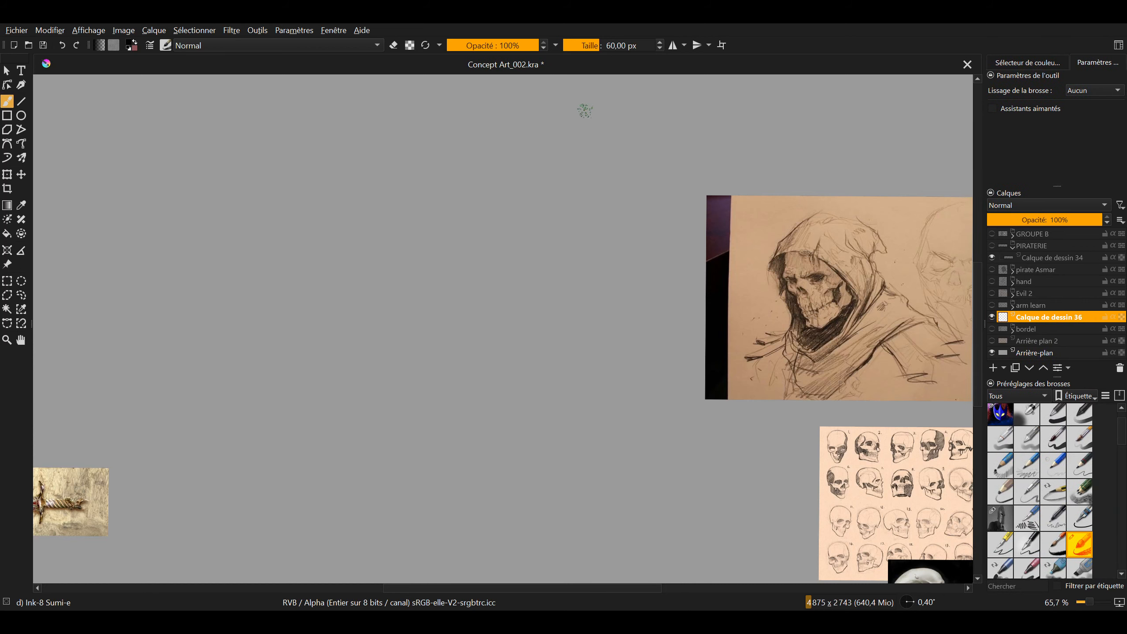
Delete all reference images from the canvas and return to the freehand brush
left_click(7, 263)
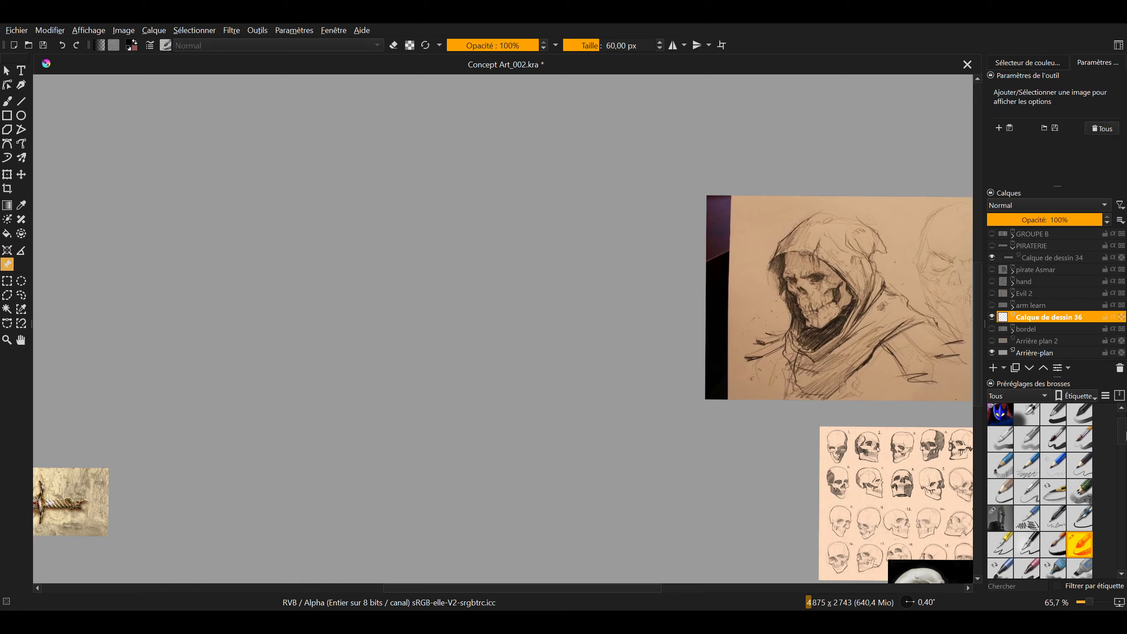
left_click(1112, 133)
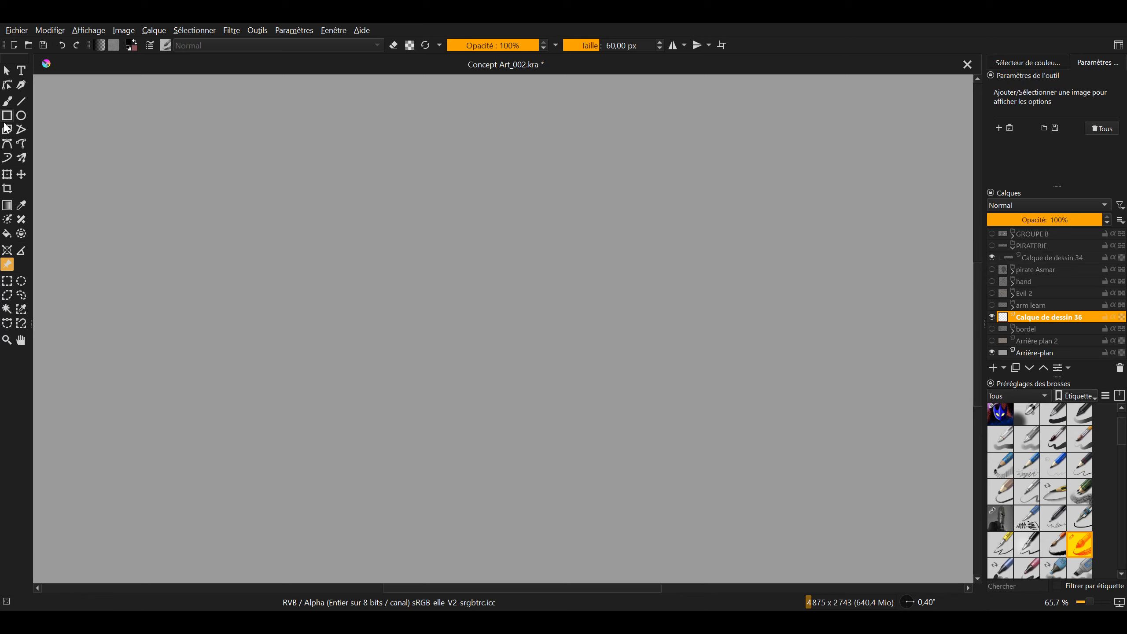
left_click(8, 103)
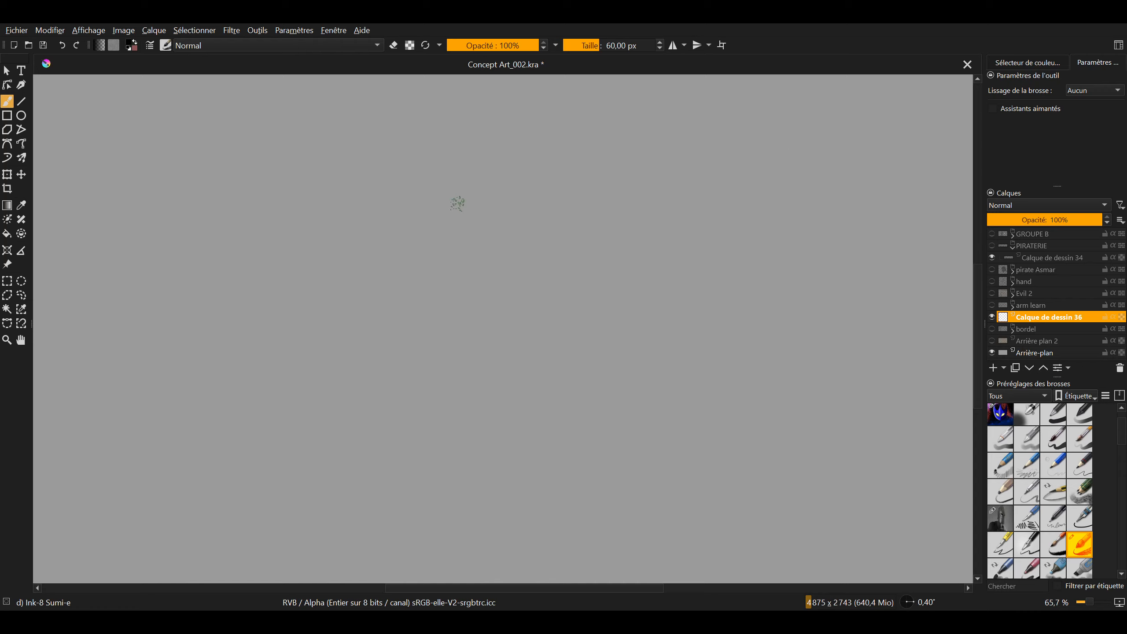
mouse_move(399, 183)
left_mouse_down()
mouse_move(463, 311)
mouse_move(445, 231)
left_mouse_up()
mouse_move(525, 325)
left_mouse_down()
mouse_move(473, 370)
mouse_move(531, 334)
mouse_move(498, 309)
mouse_move(472, 330)
left_mouse_up()
key("ctrl+z")
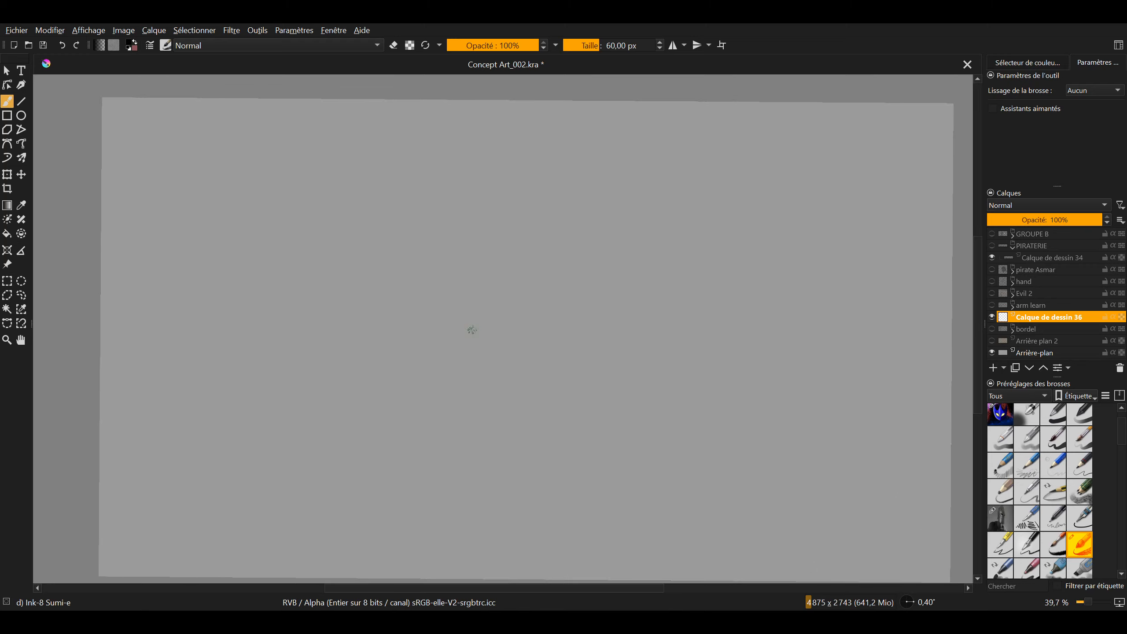
Draw four freehand circles with smoothing set to Aucun: one large at the centre, two beside it and one lower left
mouse_move(489, 227)
left_mouse_down()
mouse_move(436, 269)
mouse_move(453, 228)
left_mouse_up()
key("ctrl+z")
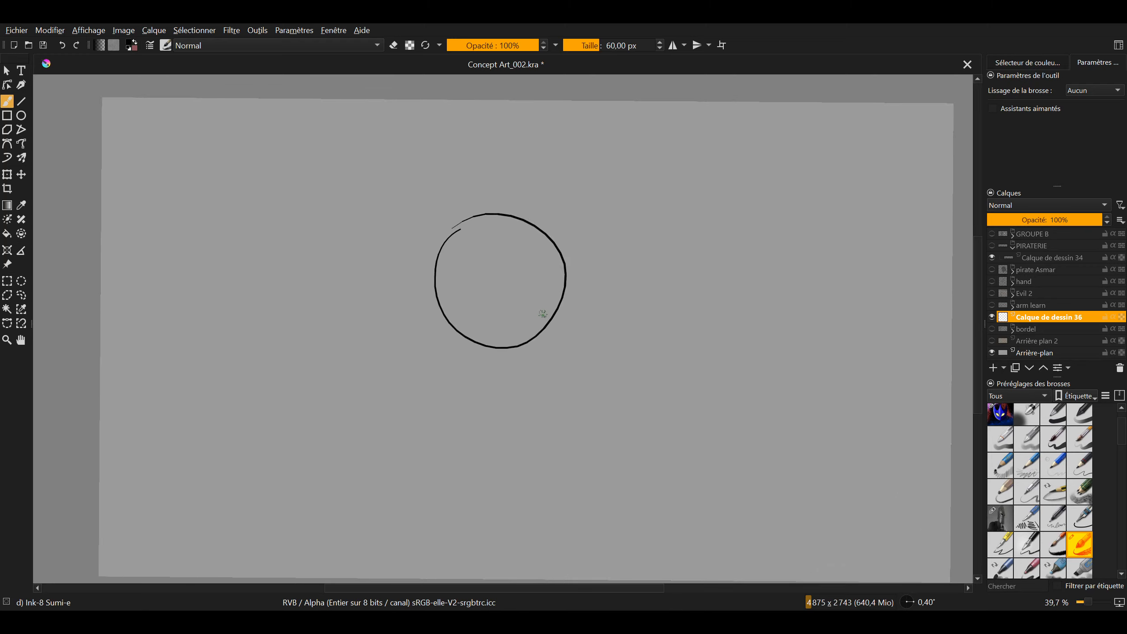
left_click_drag(637, 305, 622, 313)
mouse_move(655, 261)
left_mouse_down()
mouse_move(694, 306)
mouse_move(626, 265)
left_mouse_up()
left_click_drag(732, 283, 753, 282)
left_click_drag(298, 325, 236, 340)
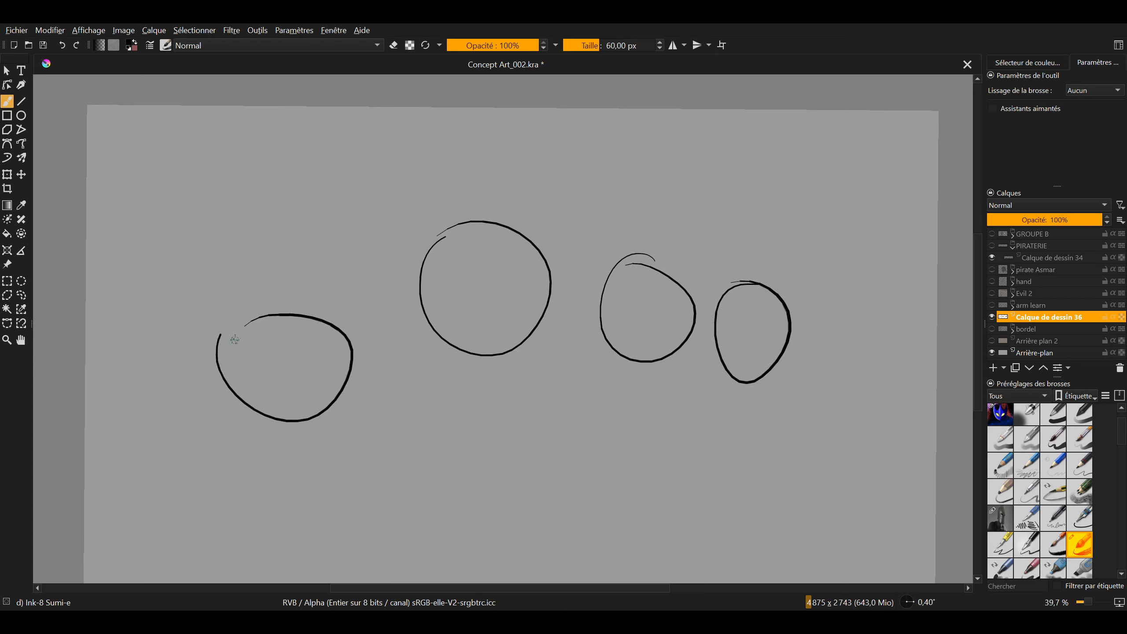
key("ctrl+z")
mouse_move(336, 354)
left_mouse_down()
mouse_move(394, 378)
mouse_move(326, 349)
left_mouse_up()
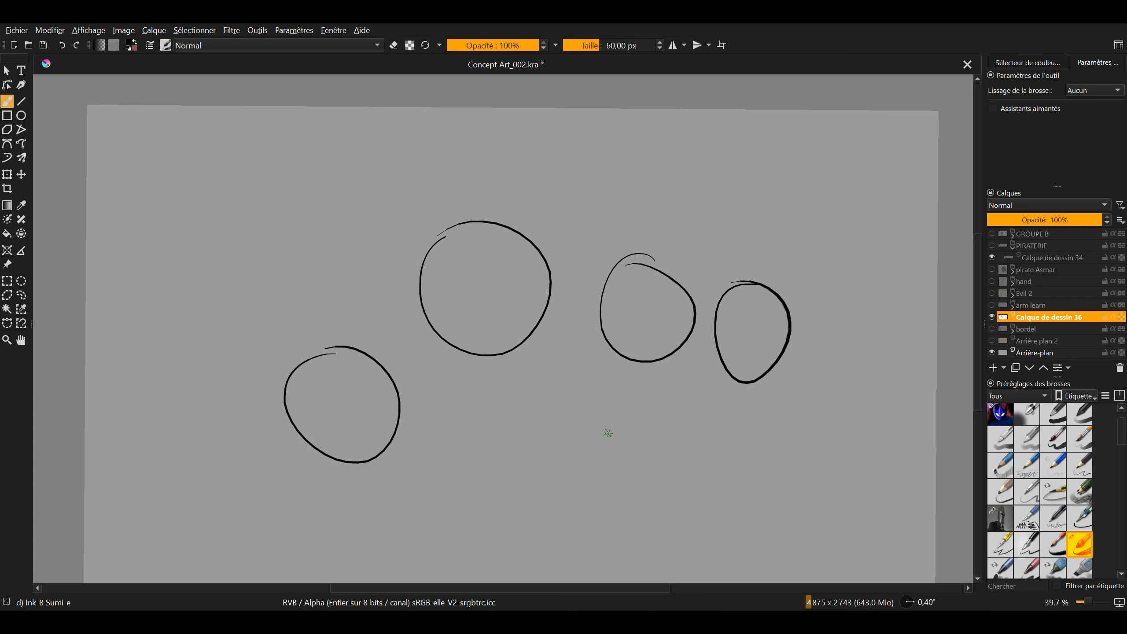
left_click_drag(462, 336, 446, 312)
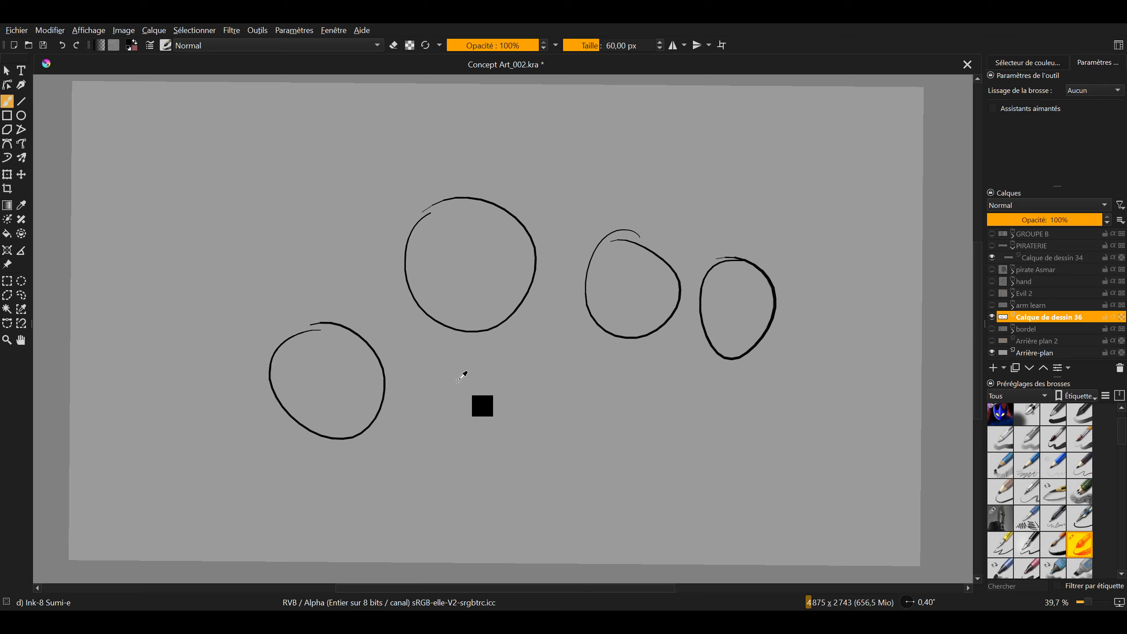
Try two short curved strokes below the circles with smoothing set to Aucun and undo them
scroll(496, 394, "up", 10)
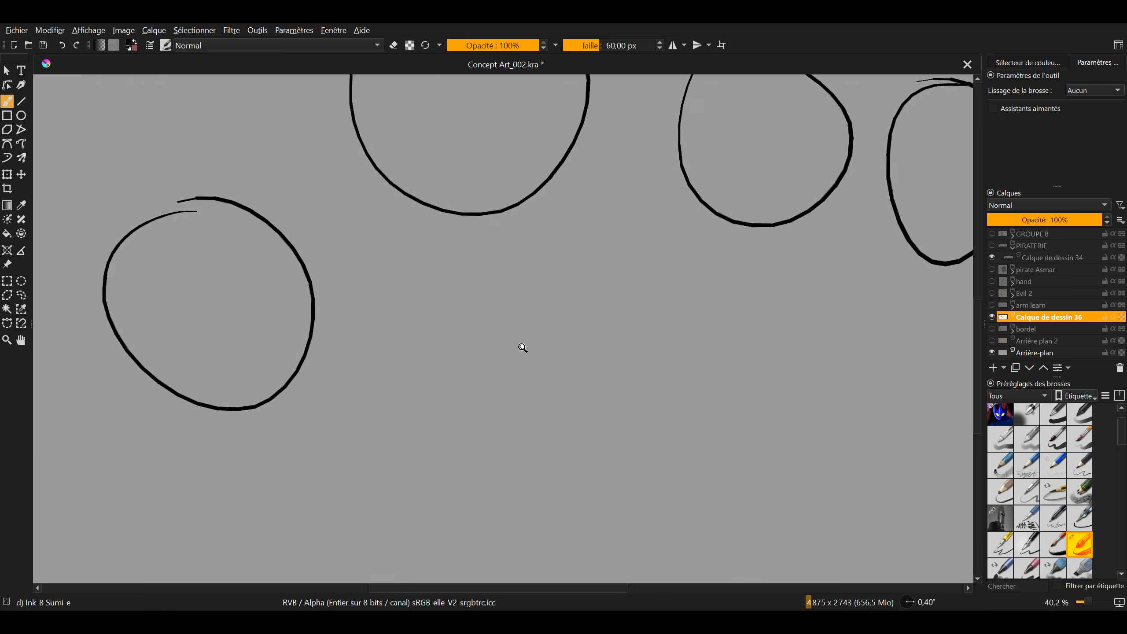
mouse_move(486, 281)
left_mouse_down()
mouse_move(461, 298)
mouse_move(433, 432)
mouse_move(512, 528)
left_mouse_up()
mouse_move(561, 432)
left_mouse_down()
mouse_move(506, 424)
mouse_move(499, 408)
left_mouse_up()
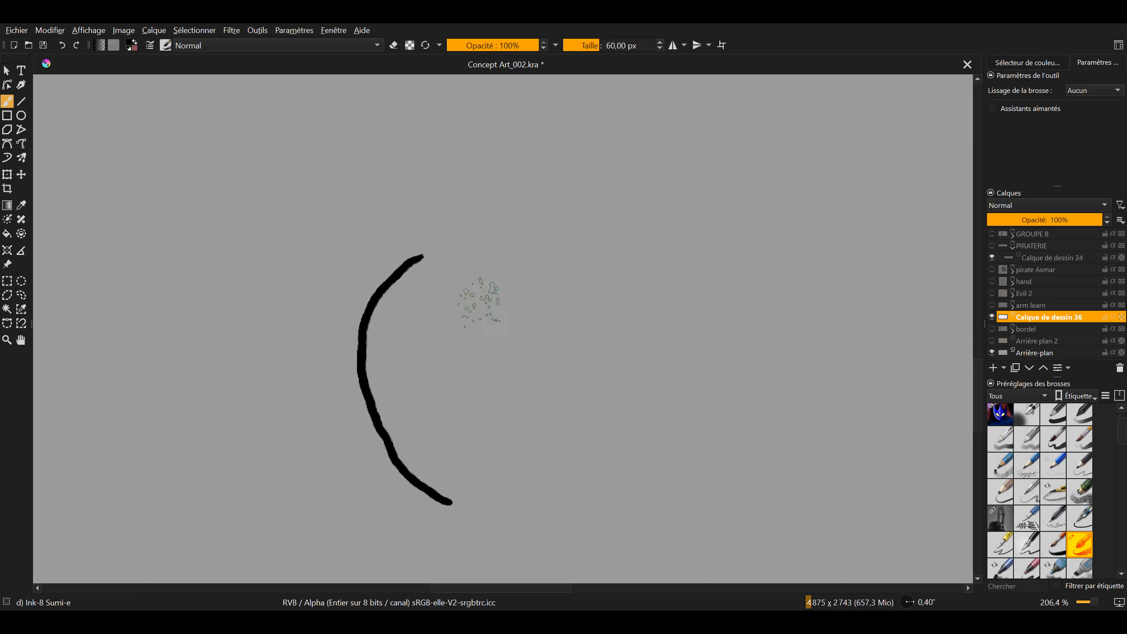
mouse_move(478, 301)
left_mouse_down()
mouse_move(471, 357)
mouse_move(516, 464)
left_mouse_up()
key("ctrl+z")
key("ctrl+z")
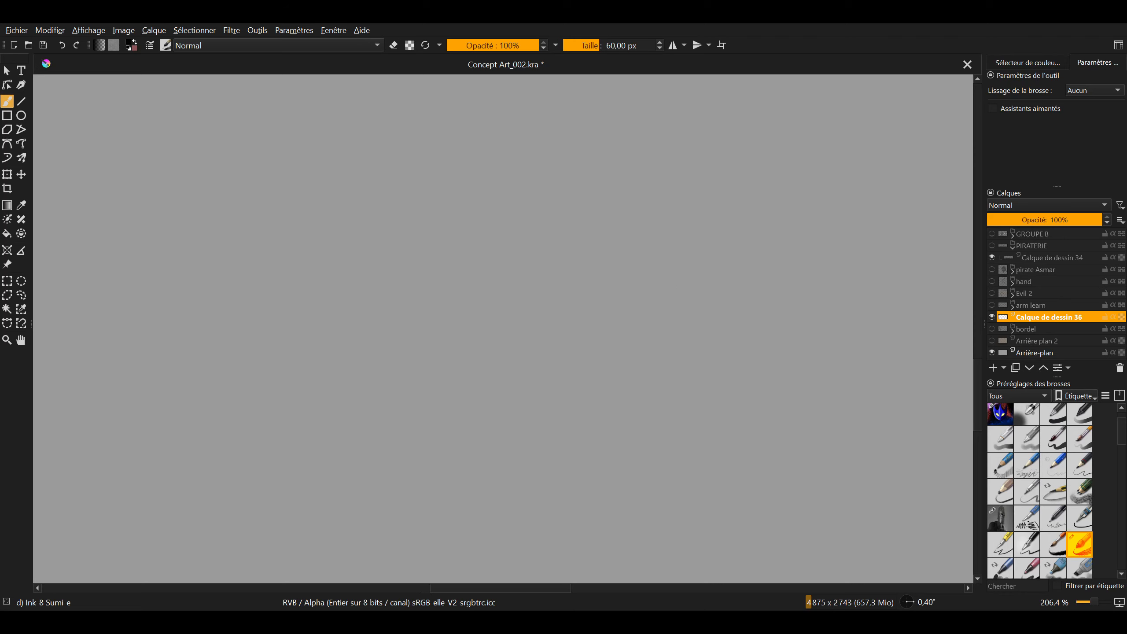
scroll(521, 332, "down", 9)
left_click_drag(518, 322, 473, 383)
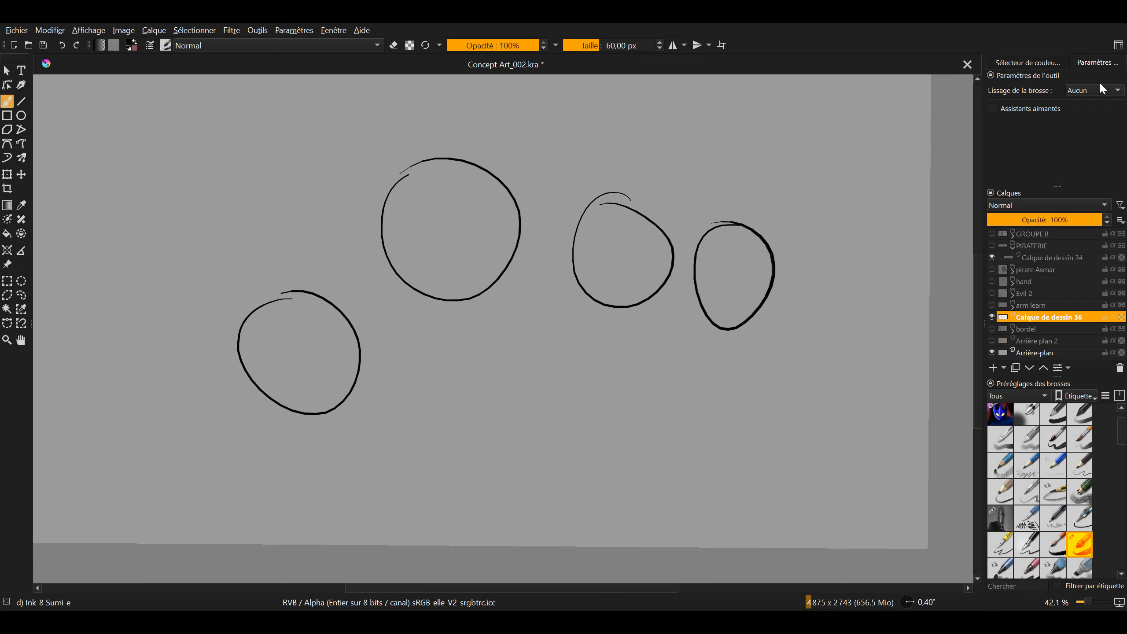
Try a freehand circle with Assistants aimantés enabled, undo it and turn the option off again
left_click(994, 109)
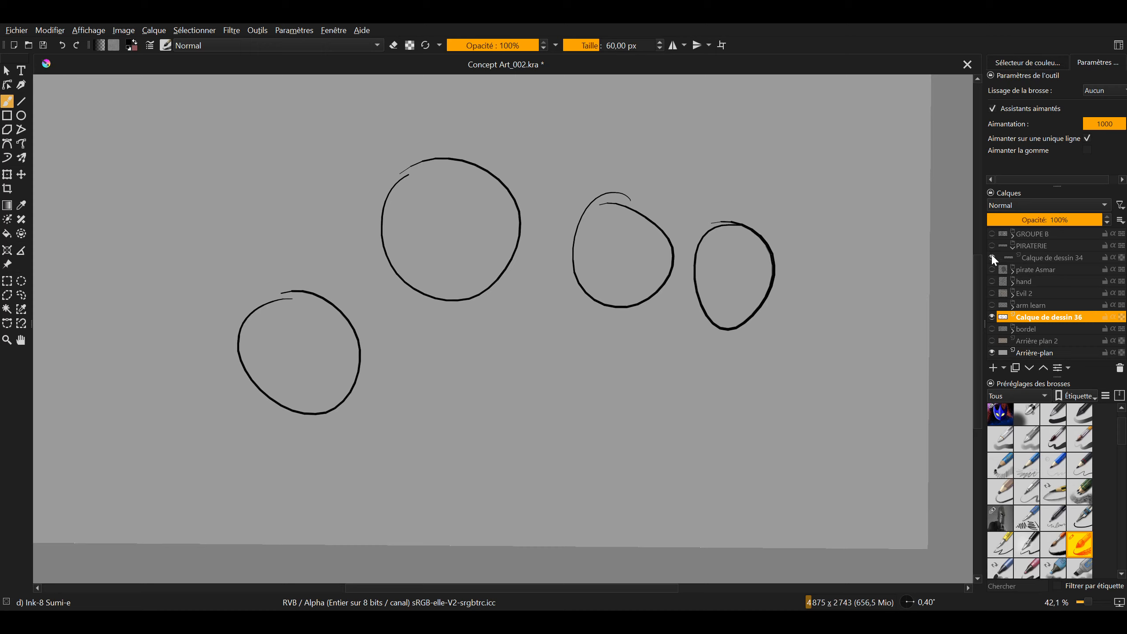
left_click_drag(549, 398, 503, 384)
mouse_move(485, 289)
left_mouse_down()
mouse_move(412, 376)
mouse_move(491, 328)
left_mouse_up()
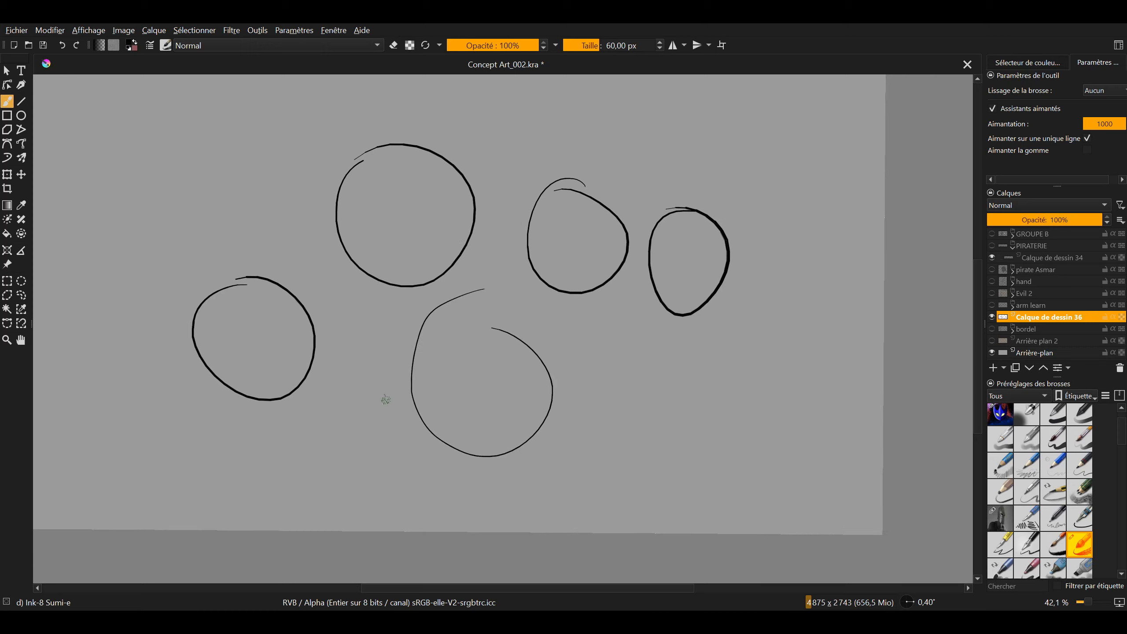
key("ctrl+z")
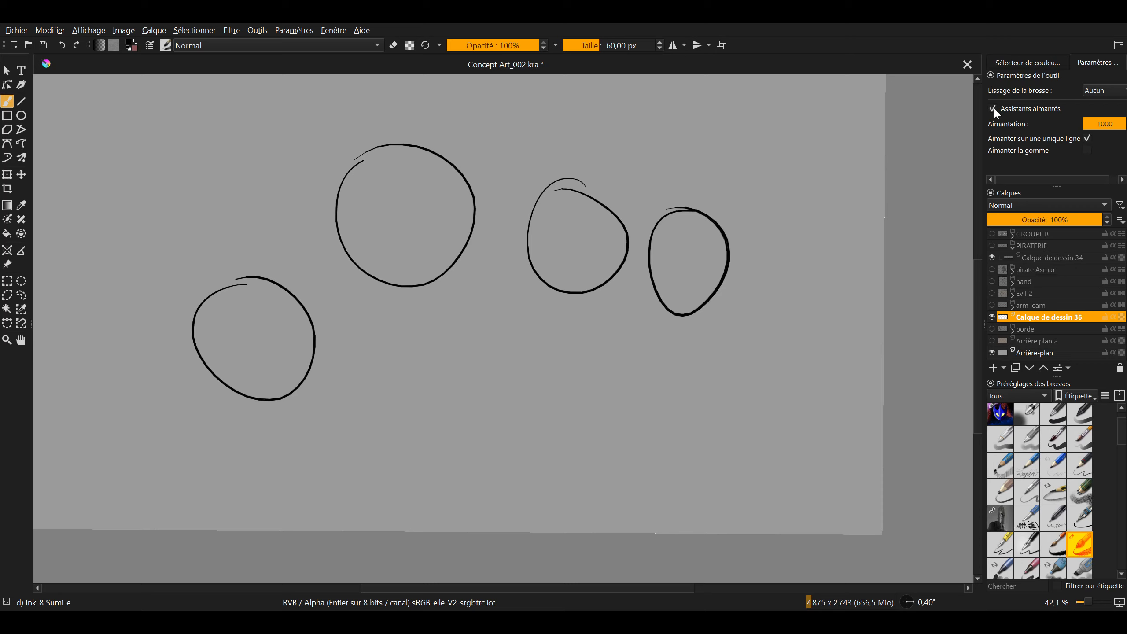
left_click(993, 108)
Set the brush smoothing to Basique and draw an upright oval below the large circle, undoing the unwanted attempts
left_click_drag(983, 154, 970, 154)
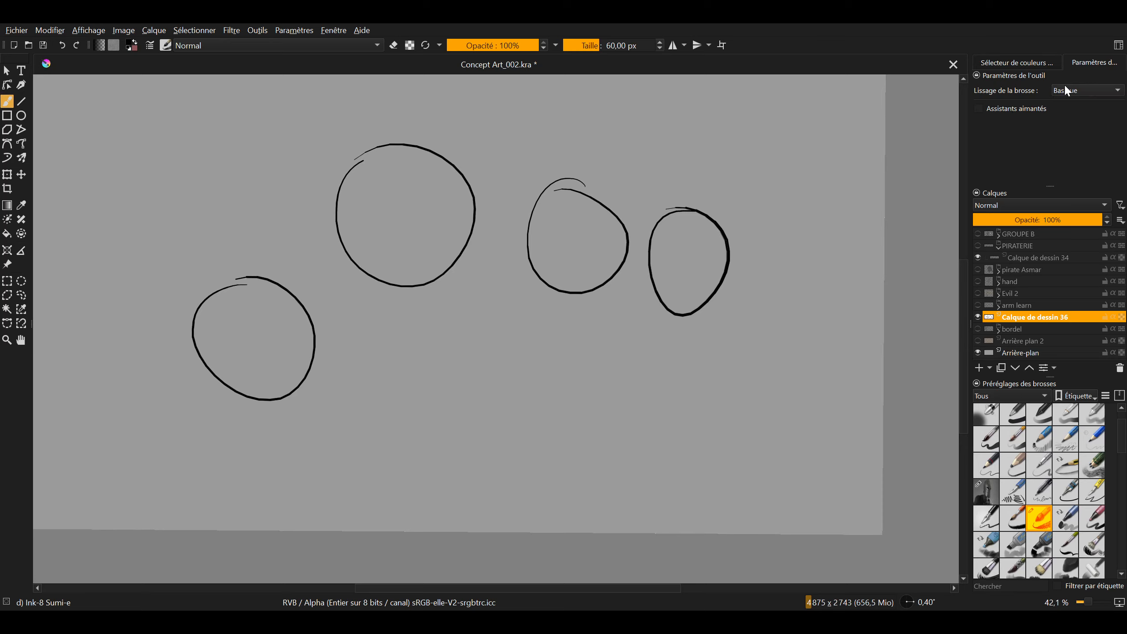
mouse_move(451, 340)
left_mouse_down()
mouse_move(522, 342)
mouse_move(478, 411)
left_mouse_up()
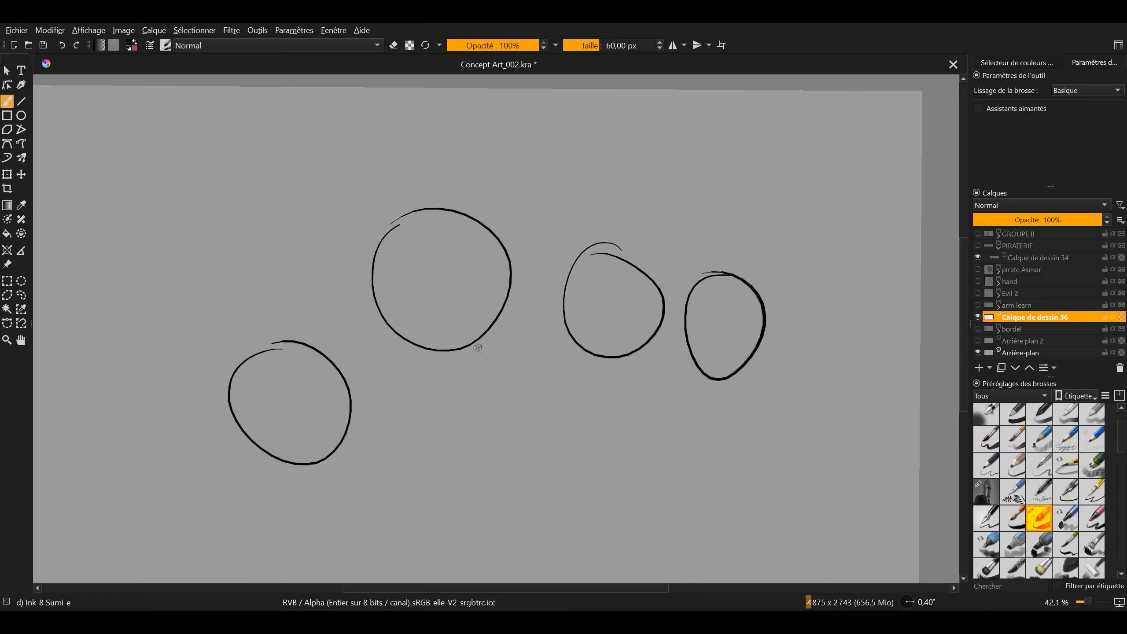
mouse_move(535, 380)
left_mouse_down()
mouse_move(421, 452)
mouse_move(507, 369)
left_mouse_up()
left_click_drag(542, 481, 525, 450)
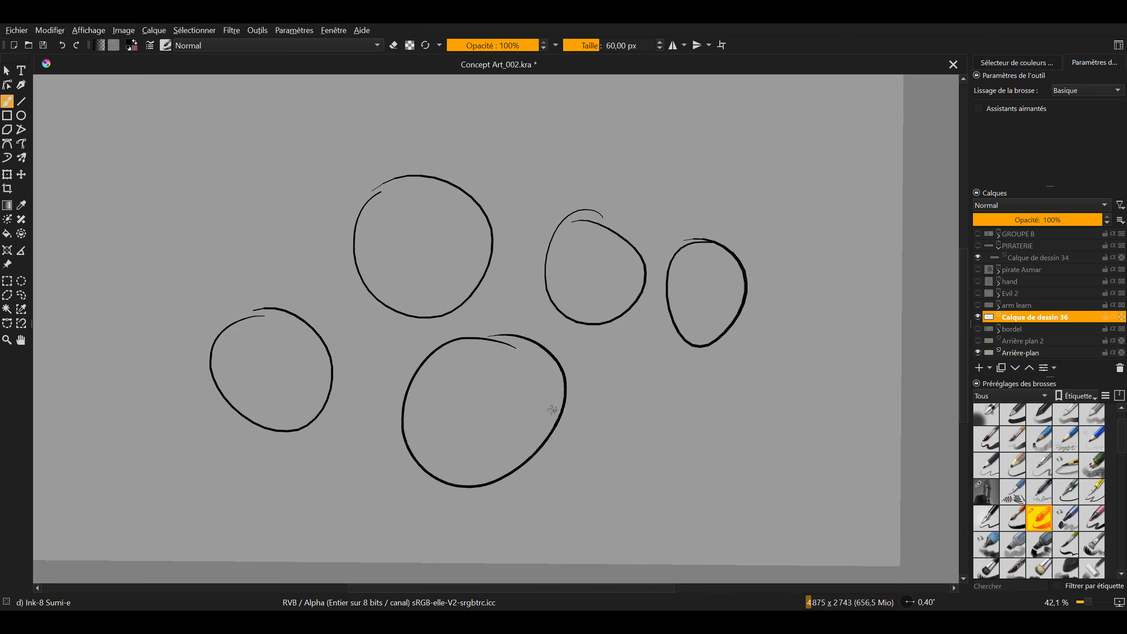
key("ctrl+z")
mouse_move(476, 351)
left_mouse_down()
mouse_move(428, 353)
mouse_move(512, 367)
left_mouse_up()
key("ctrl+z")
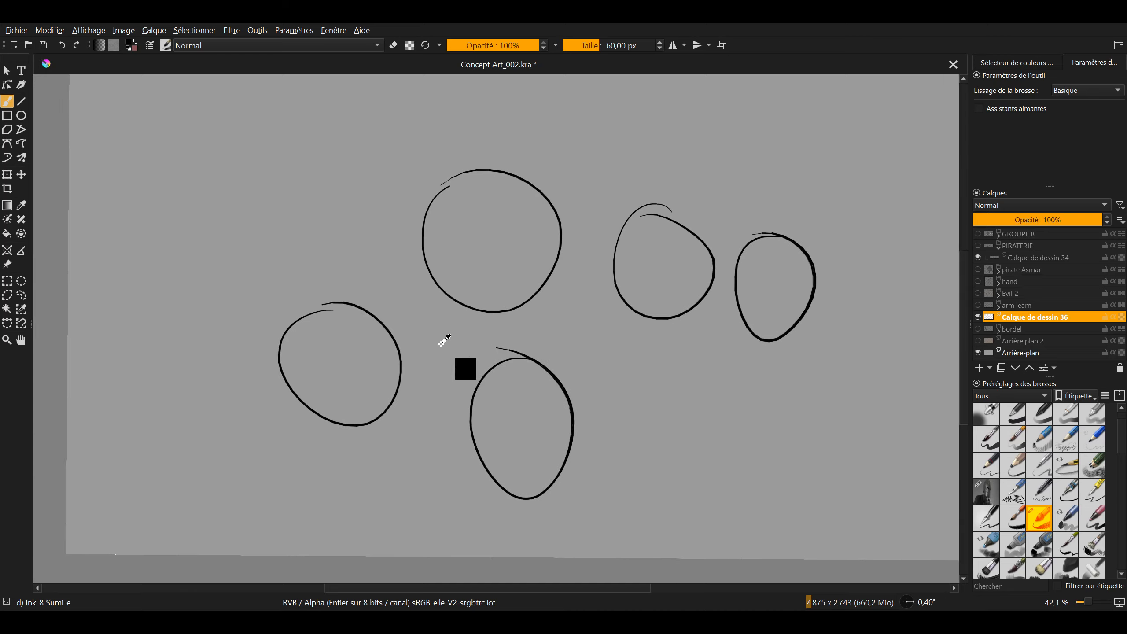
Examine up close the line edges of the circles drawn with Aucun and Basique smoothing
left_click_drag(444, 341, 481, 376)
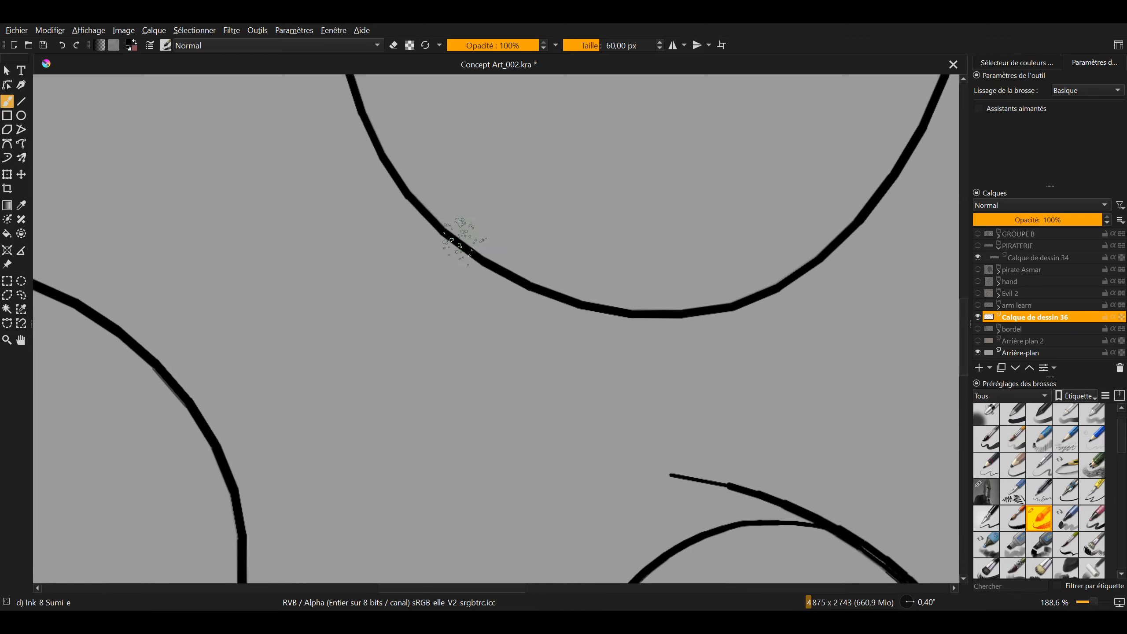
left_click_drag(593, 455, 518, 294)
mouse_move(562, 481)
left_mouse_down()
mouse_move(540, 399)
mouse_move(542, 315)
left_mouse_up()
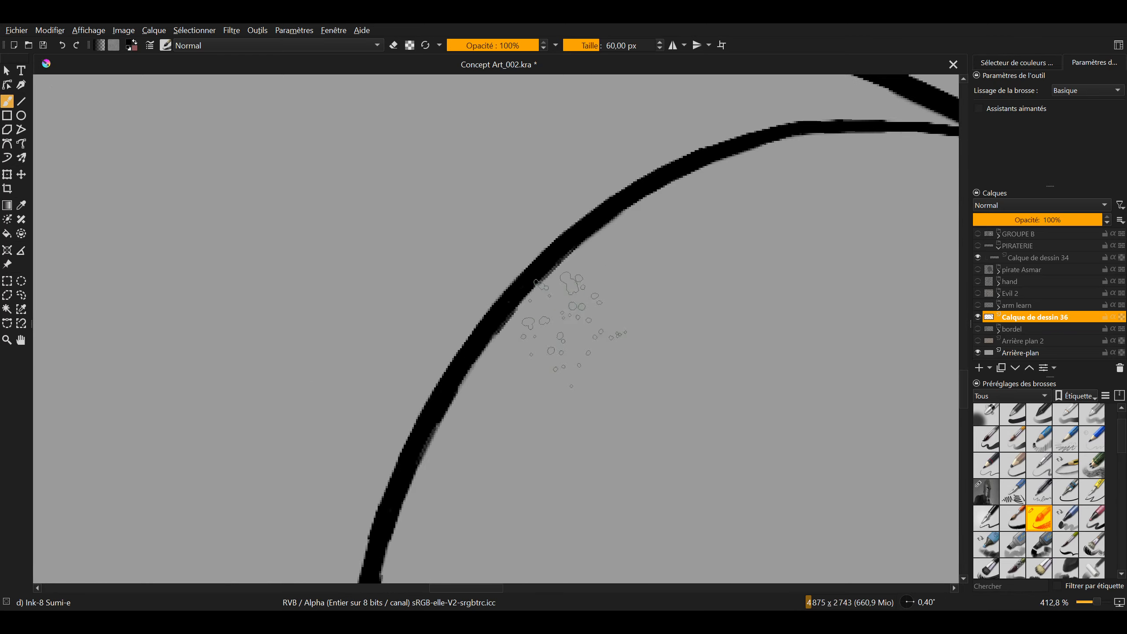
left_click_drag(519, 362, 426, 572)
left_click_drag(588, 308, 499, 410)
left_click_drag(528, 363, 466, 446)
left_click_drag(461, 340, 491, 236)
mouse_move(315, 322)
left_mouse_down()
mouse_move(399, 405)
mouse_move(339, 291)
left_mouse_up()
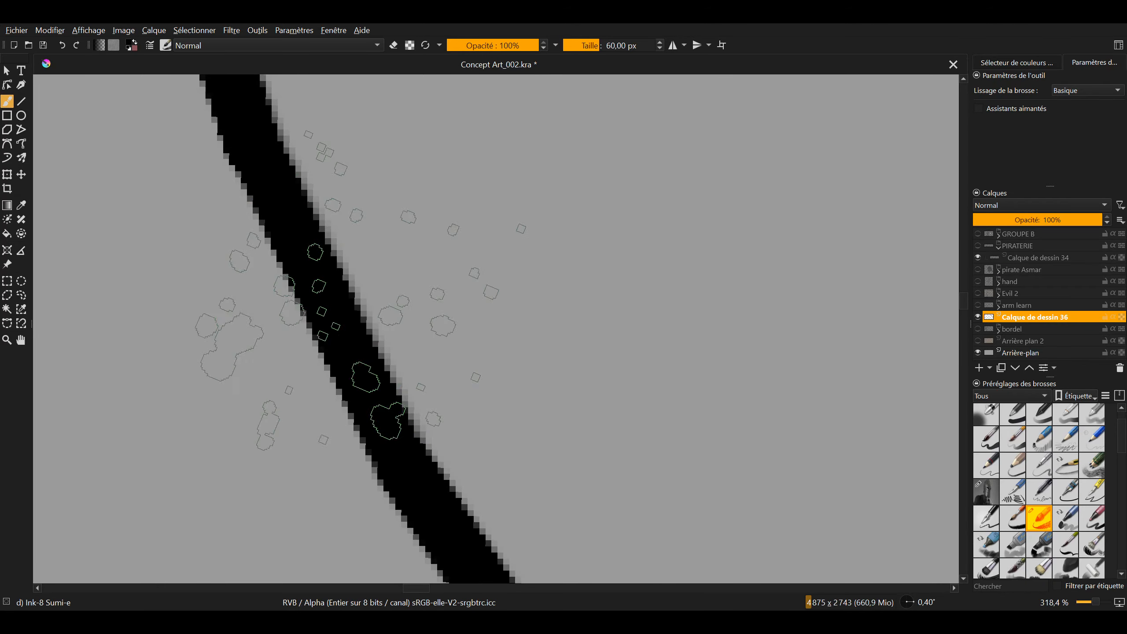
left_click_drag(312, 392, 306, 428)
mouse_move(224, 272)
left_mouse_down()
mouse_move(308, 471)
mouse_move(282, 324)
mouse_move(381, 508)
mouse_move(311, 369)
left_mouse_up()
left_click_drag(373, 334, 369, 406)
mouse_move(393, 462)
left_mouse_down()
mouse_move(400, 369)
mouse_move(464, 368)
mouse_move(528, 252)
left_mouse_up()
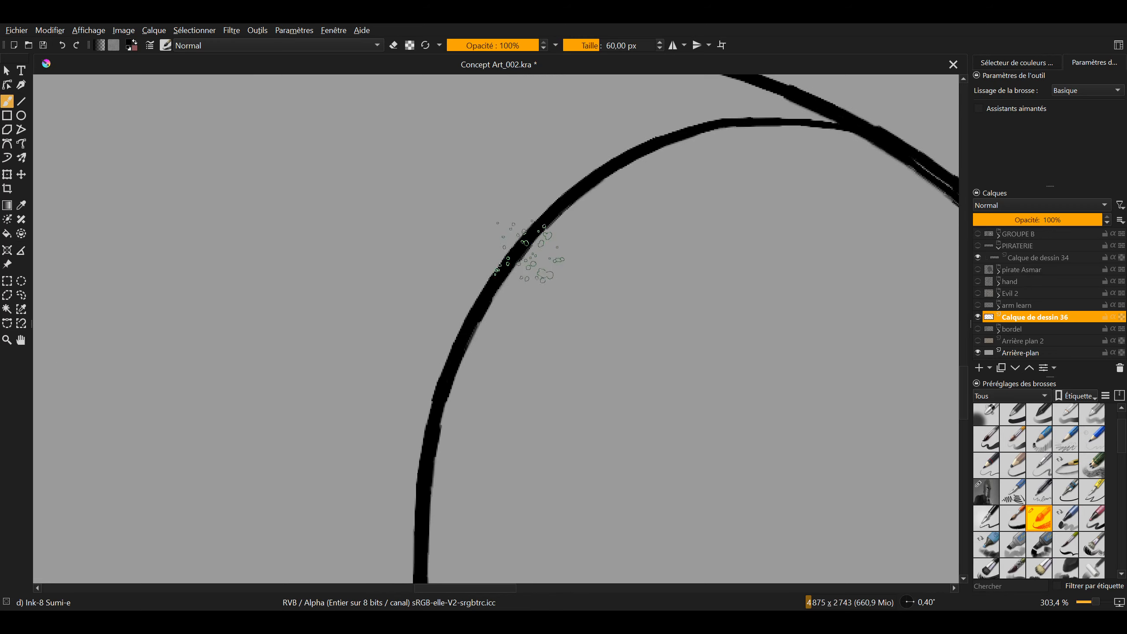
left_click_drag(453, 327, 403, 403)
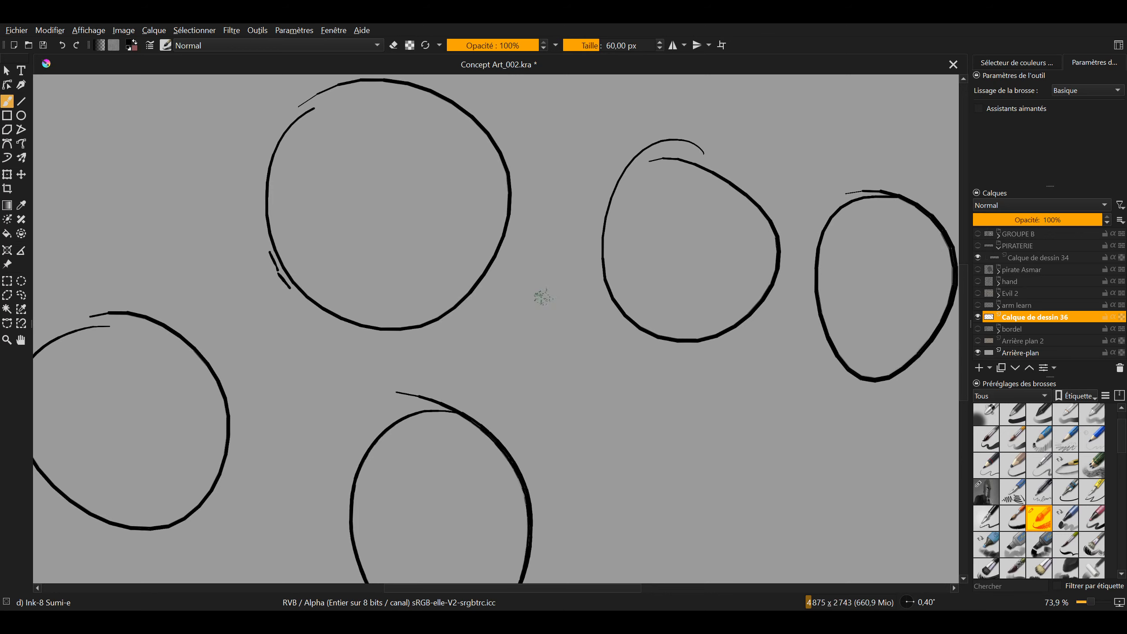
left_click_drag(459, 383, 540, 484)
left_click_drag(544, 372, 487, 336)
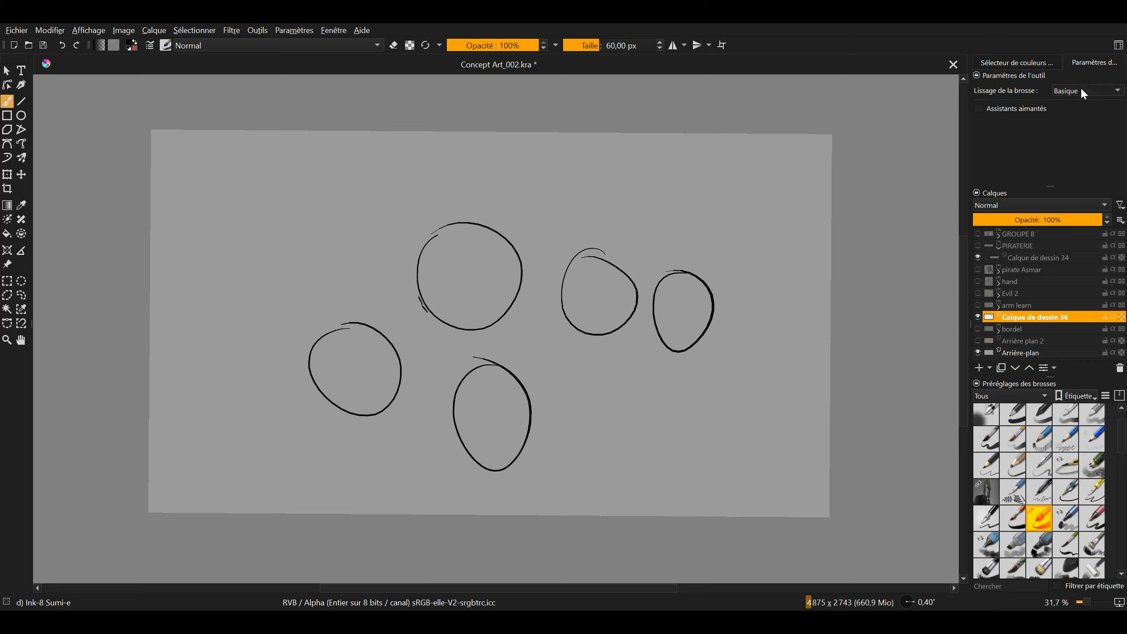
Bring up the Stabilisateur smoothing options and set the brush smoothing to Pondéré
left_click(1071, 110)
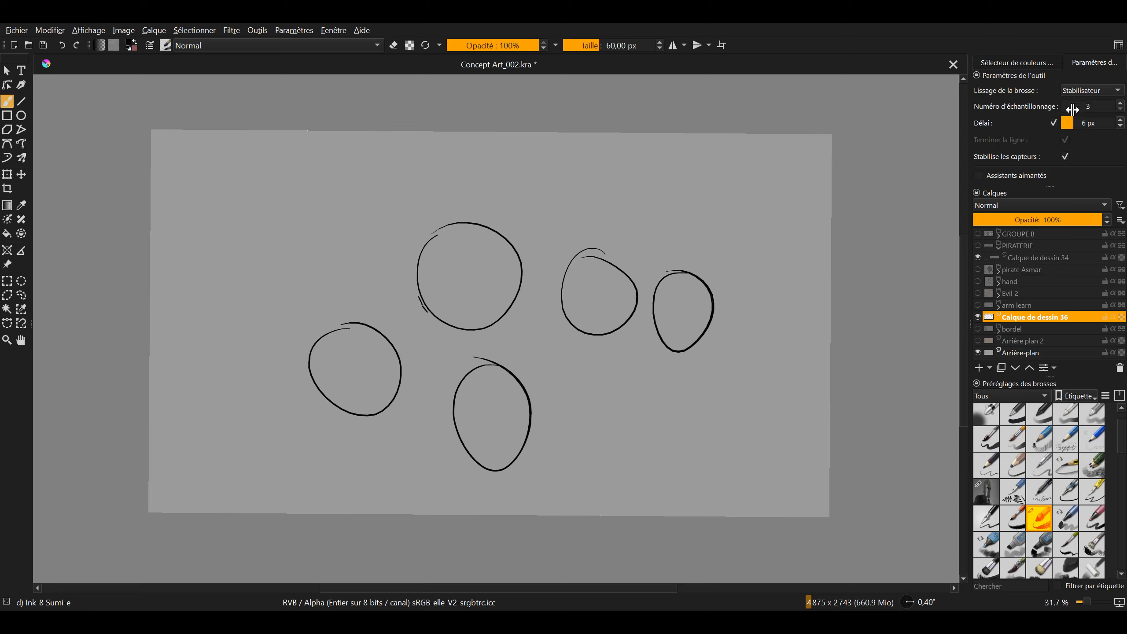
left_click_drag(1069, 123, 1001, 123)
scroll(1082, 84, "up", 1)
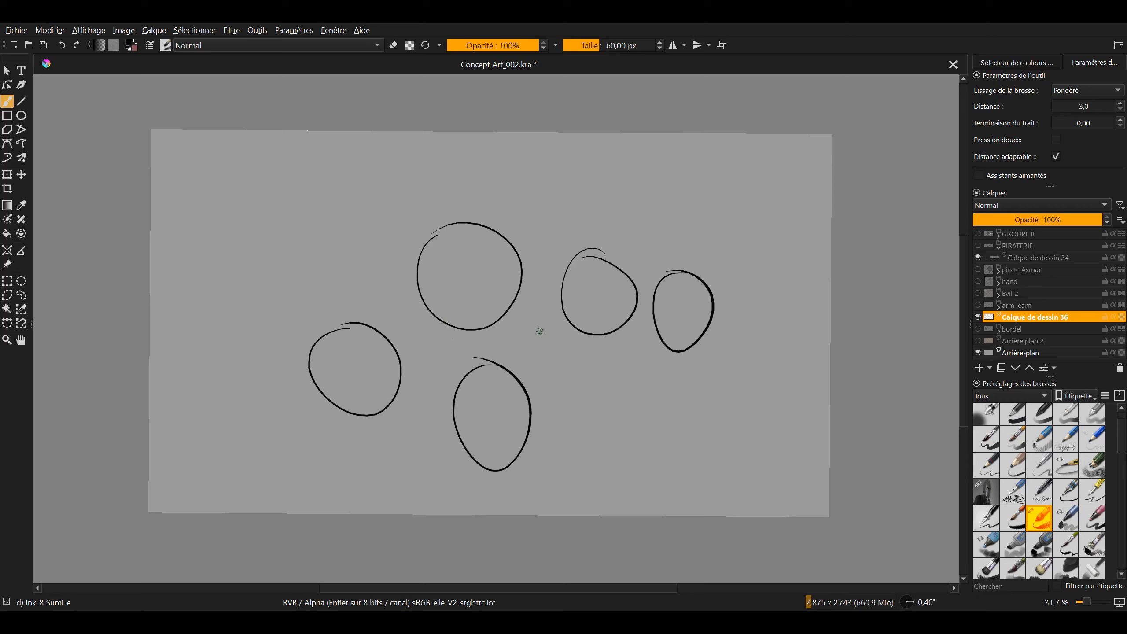
Undo all the drawn circles and redo the removal of the reference images
key("ctrl+z")
key("ctrl+z")
key("ctrl+z")
key("ctrl+z")
key("ctrl+z")
key("ctrl+z")
scroll(494, 300, "down", 1)
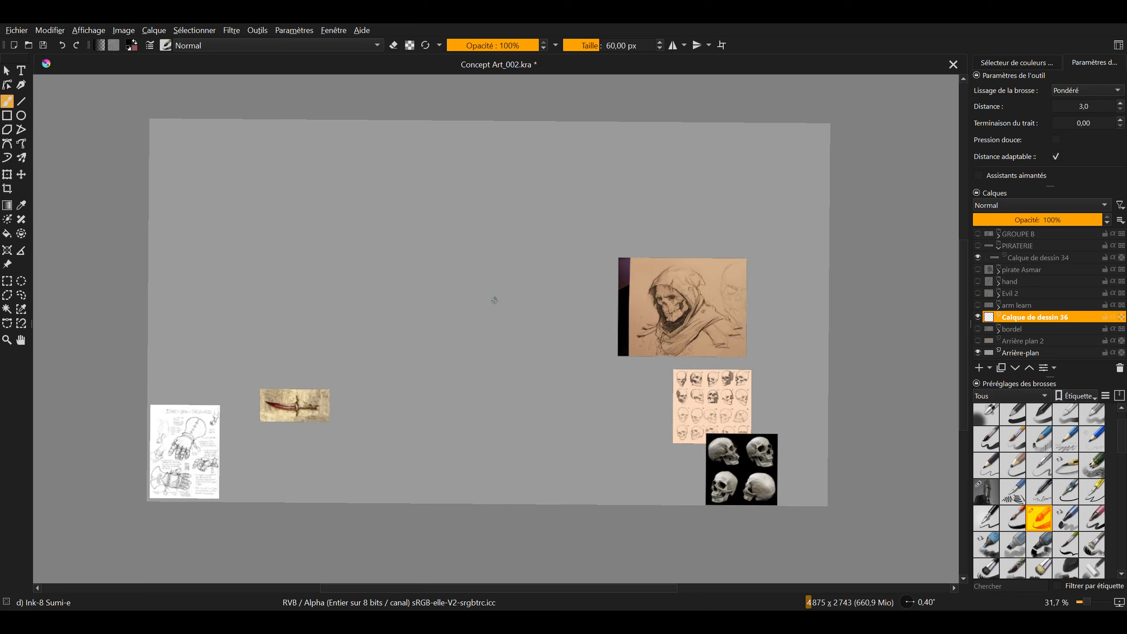
left_click(77, 45)
mouse_move(493, 347)
left_mouse_down()
mouse_move(518, 353)
mouse_move(585, 277)
left_mouse_up()
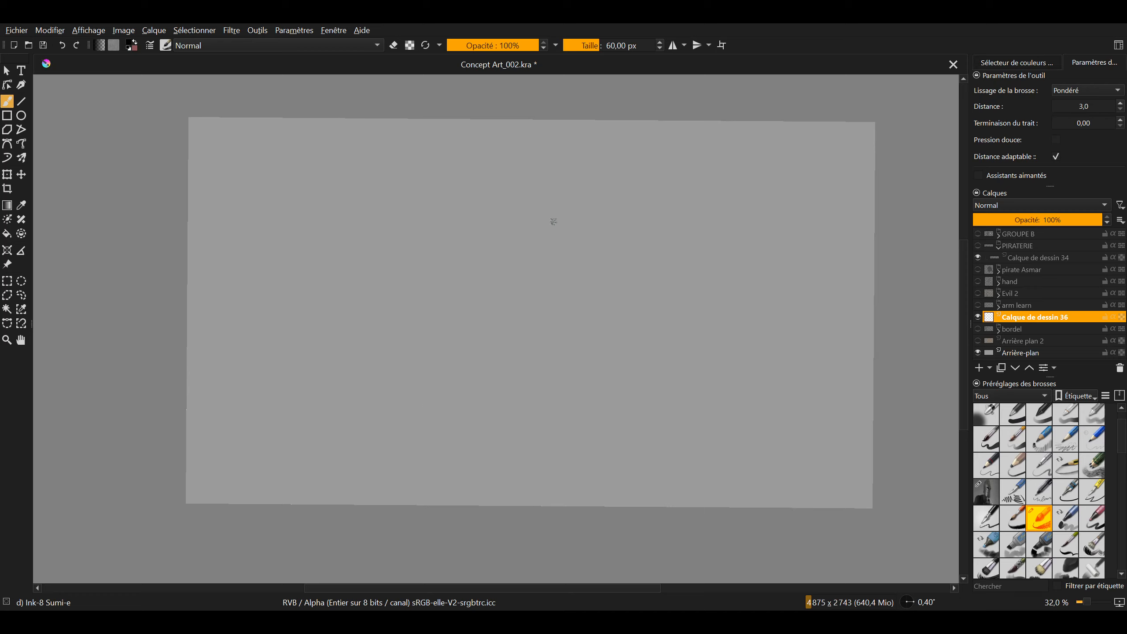
mouse_move(553, 222)
left_mouse_down()
mouse_move(596, 222)
mouse_move(568, 231)
mouse_move(536, 222)
left_mouse_up()
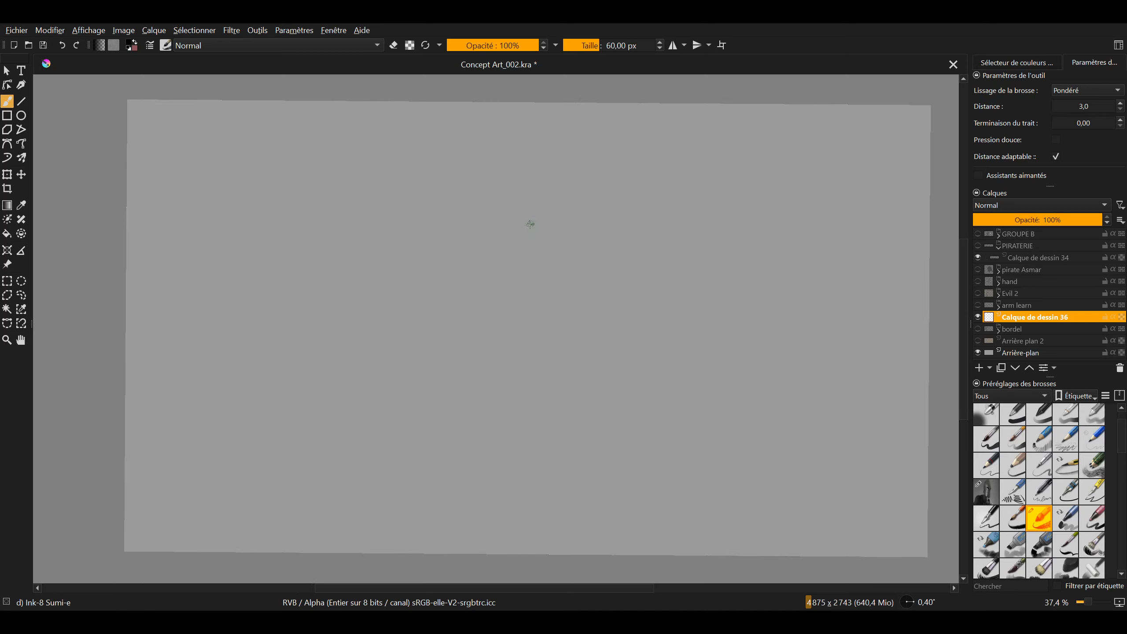
left_click_drag(556, 259, 537, 220)
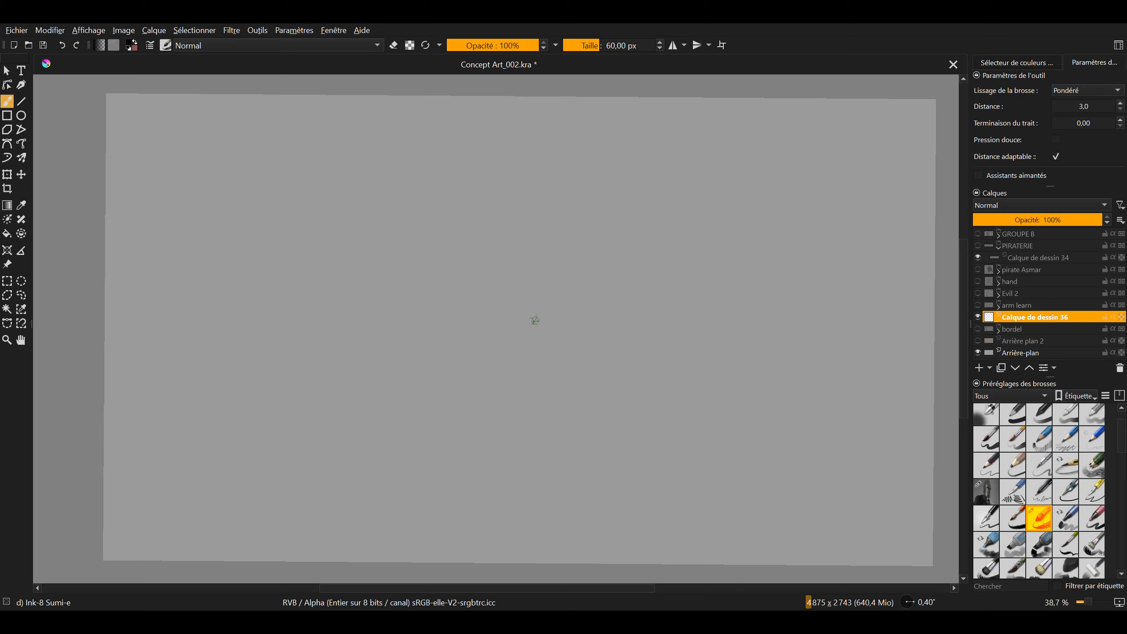
left_click_drag(498, 321, 473, 308)
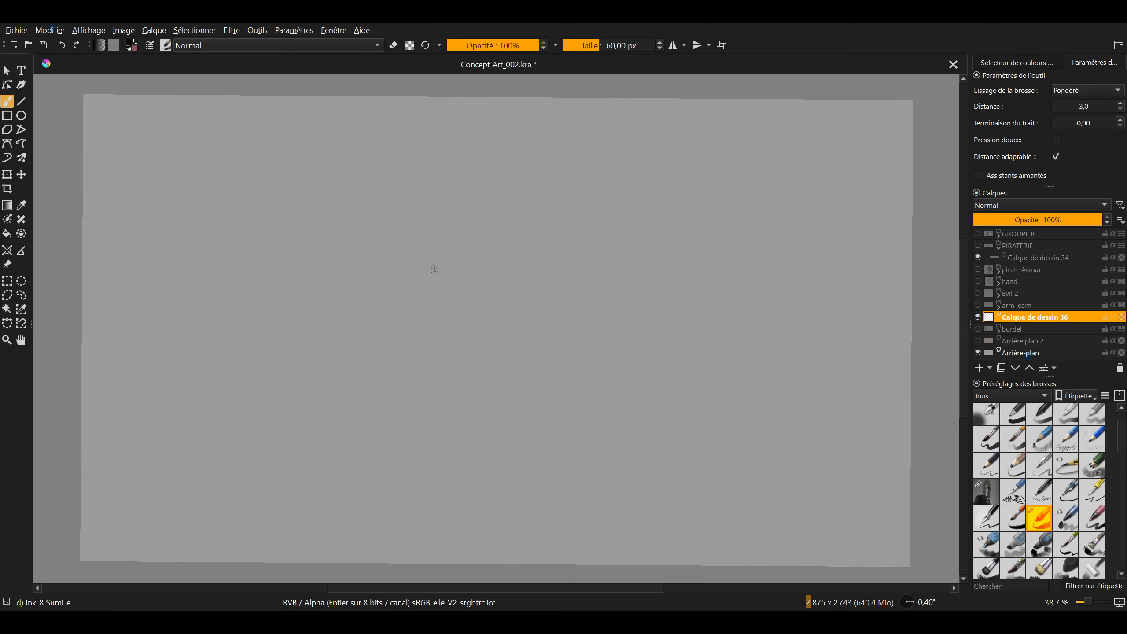
Try a C-shaped test stroke with Pondéré smoothing at Distance 3,0, examine its edges up close and undo it
left_click_drag(455, 250, 531, 368)
scroll(444, 302, "up", 6)
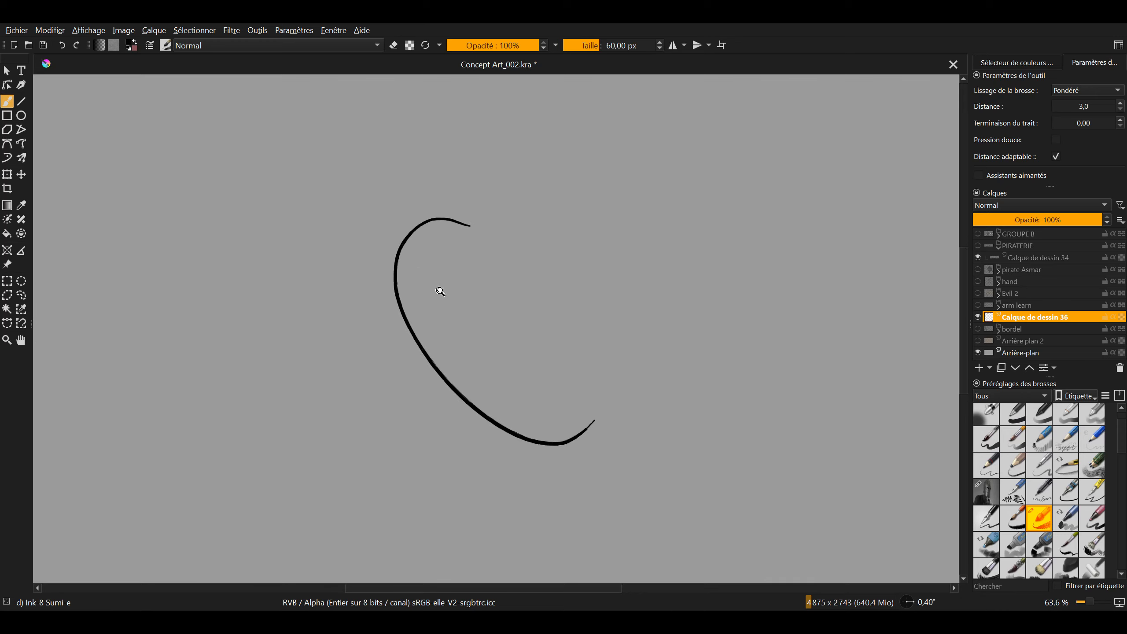
left_click_drag(512, 435, 487, 405)
left_click_drag(439, 313, 399, 208)
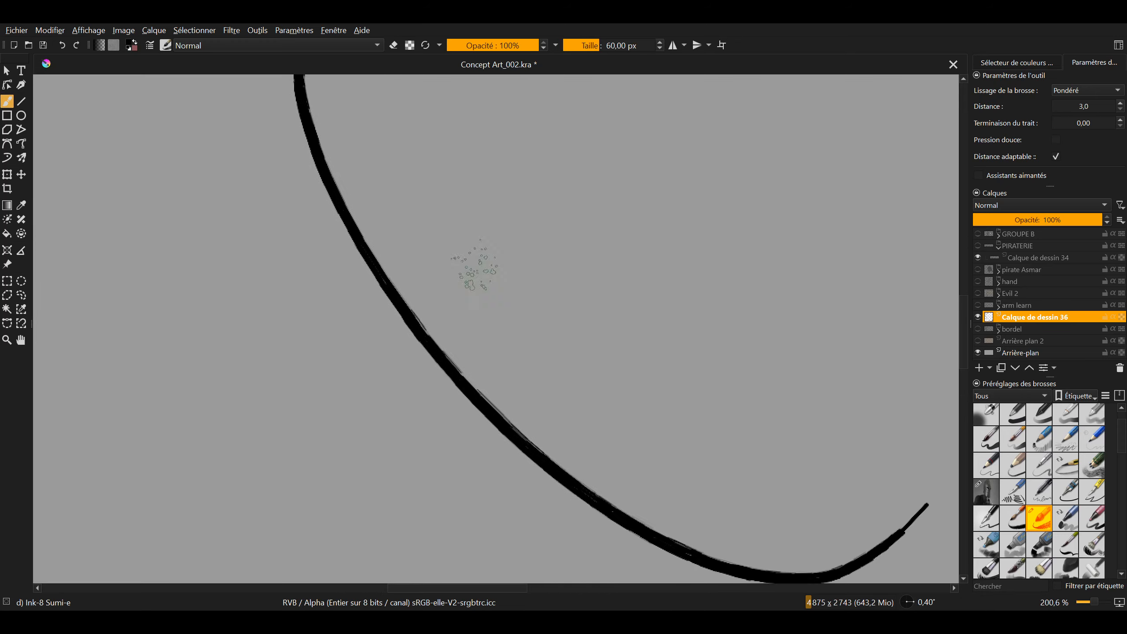
left_click_drag(502, 269, 491, 311)
key("ctrl+z")
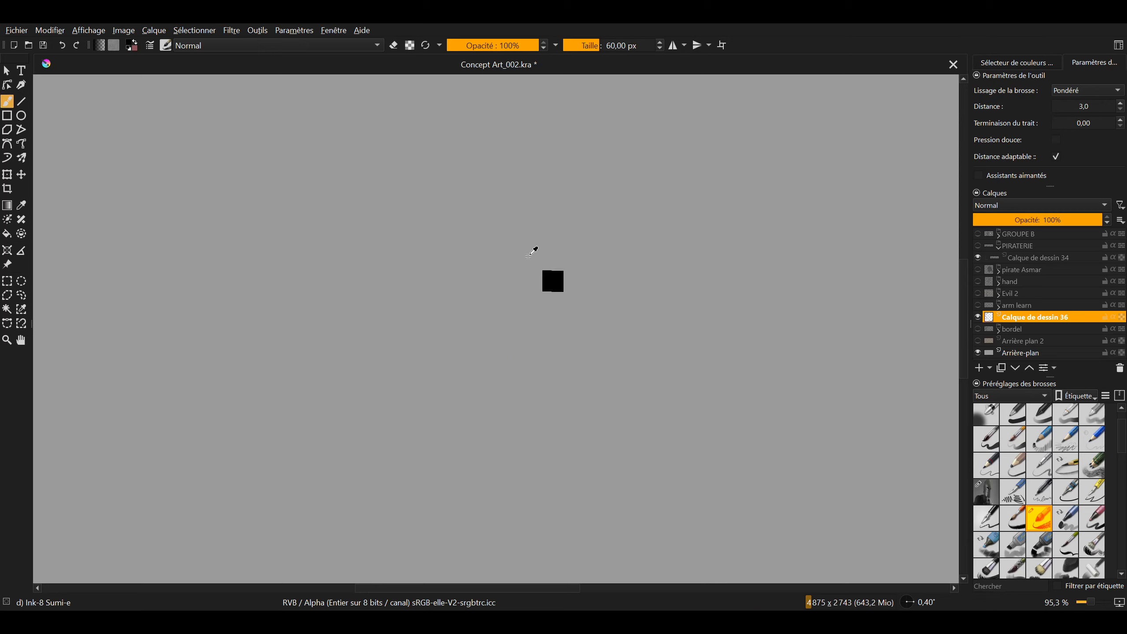
left_click_drag(532, 252, 501, 247)
left_click_drag(470, 198, 502, 180)
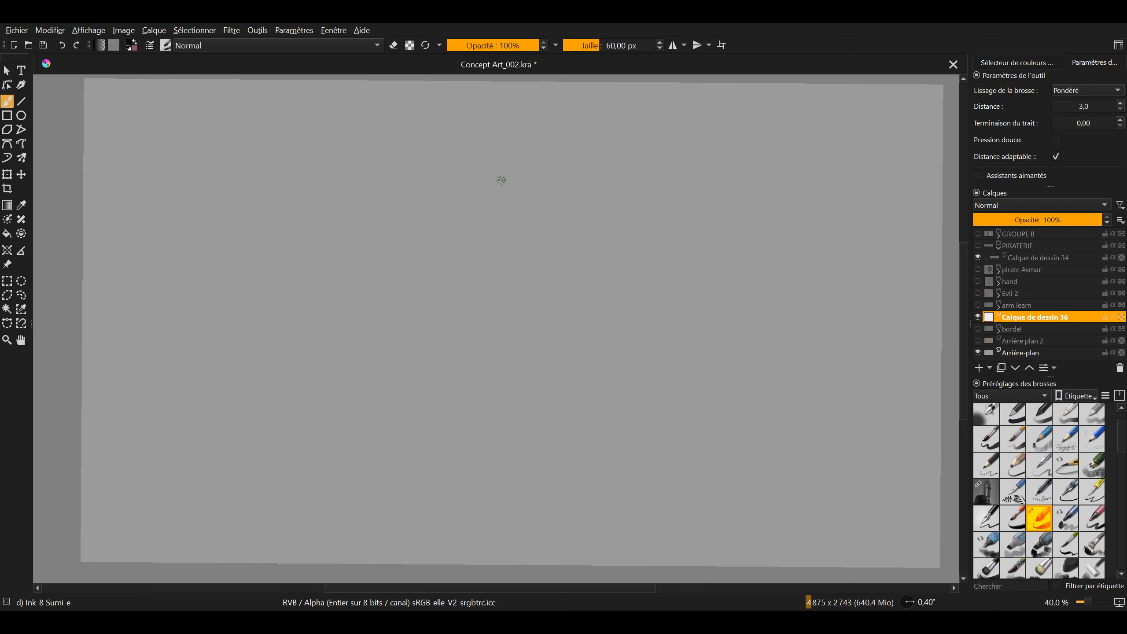
Set the smoothing Distance to 1000,0, keeping the brush smoothing mode at Pondéré
left_click_drag(1058, 109, 1112, 109)
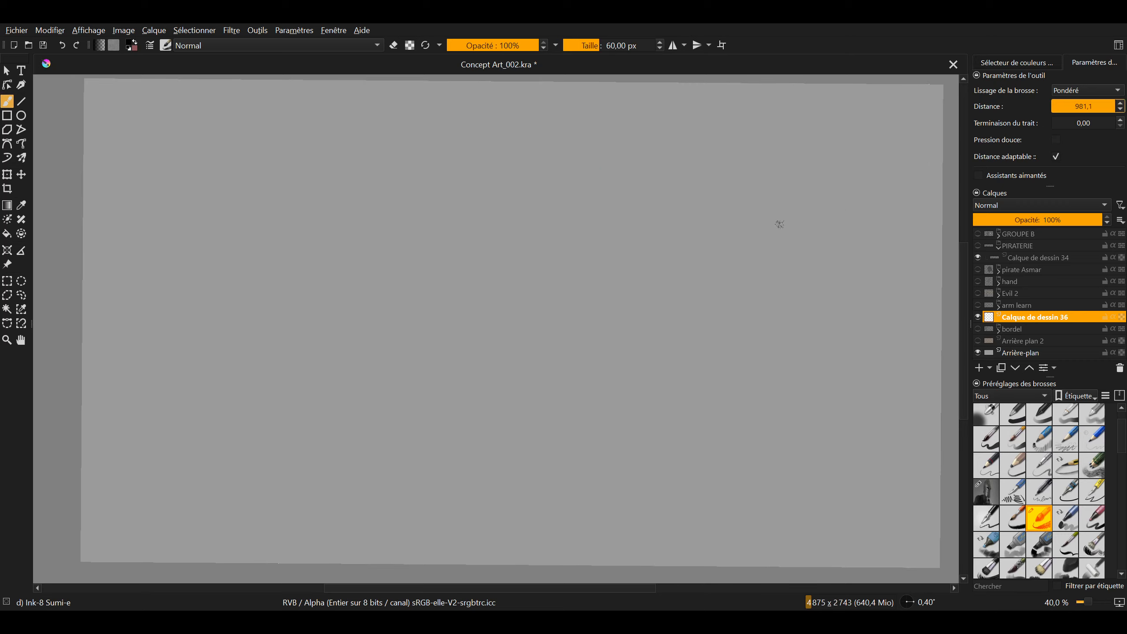
left_click(1087, 90)
left_click(1083, 103)
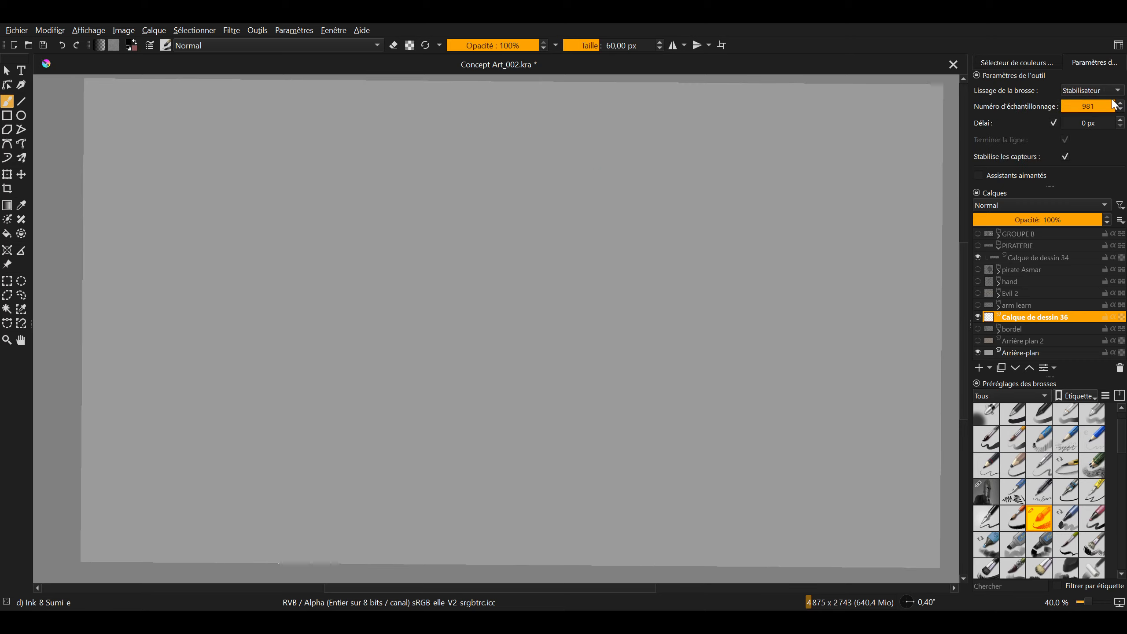
left_click(1098, 76)
left_click_drag(1084, 103, 1120, 105)
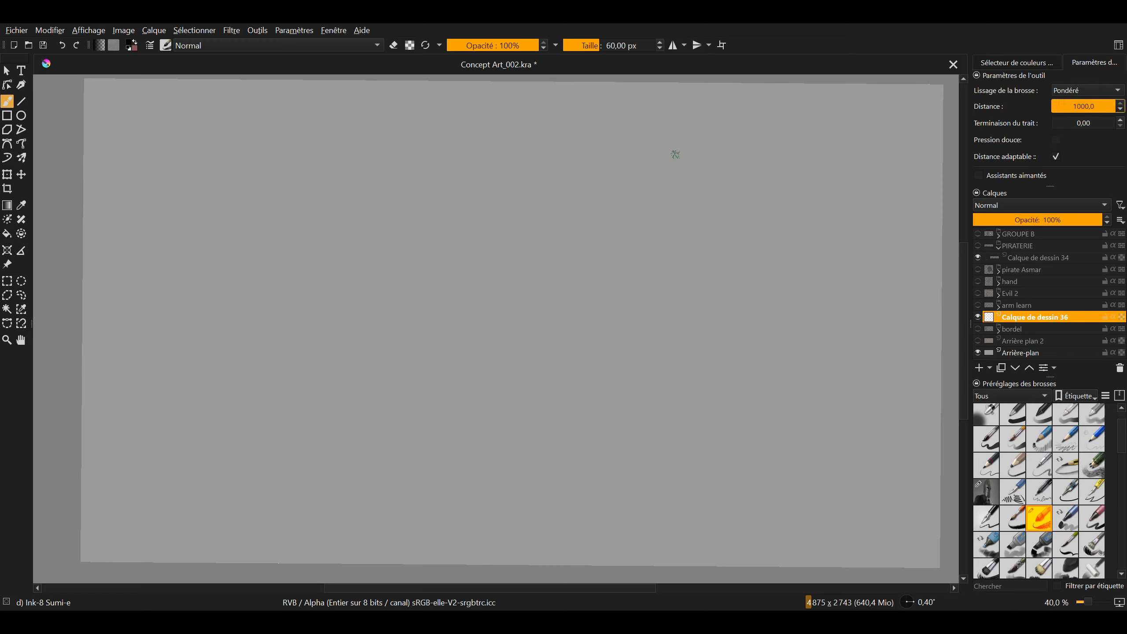
Draw a long curve bulging to the left near the middle of the canvas, undoing the first attempt
mouse_move(465, 176)
left_mouse_down()
mouse_move(383, 297)
mouse_move(527, 425)
left_mouse_up()
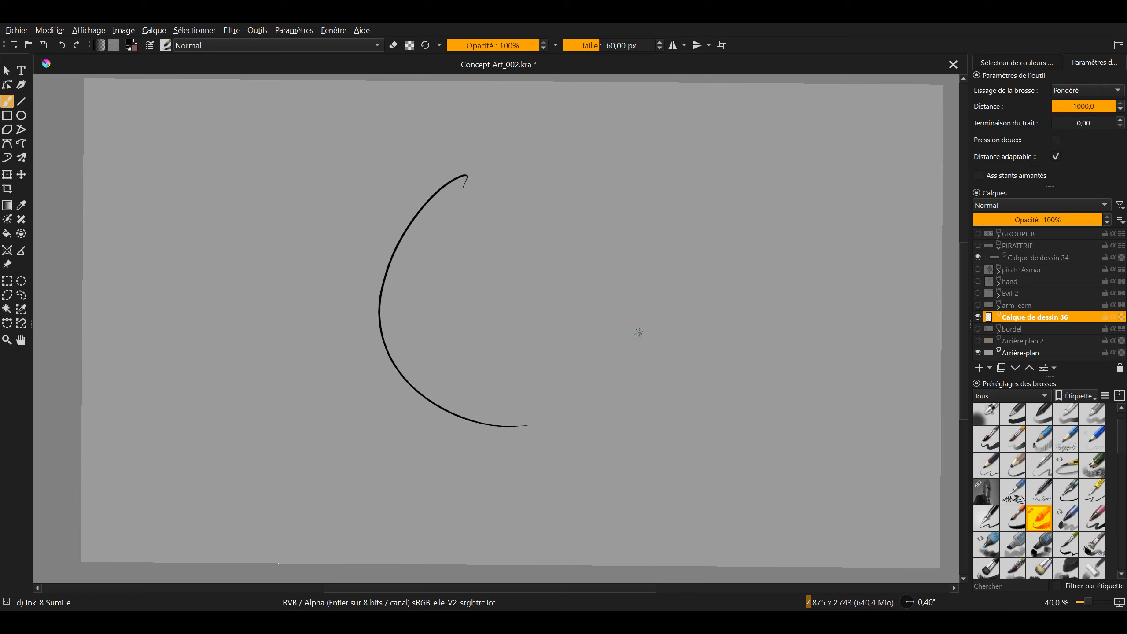
left_click_drag(540, 328, 511, 282)
key("ctrl+z")
mouse_move(386, 180)
left_mouse_down()
mouse_move(378, 245)
mouse_move(469, 392)
left_mouse_up()
left_click_drag(502, 257, 525, 149)
left_click_drag(439, 216, 398, 294)
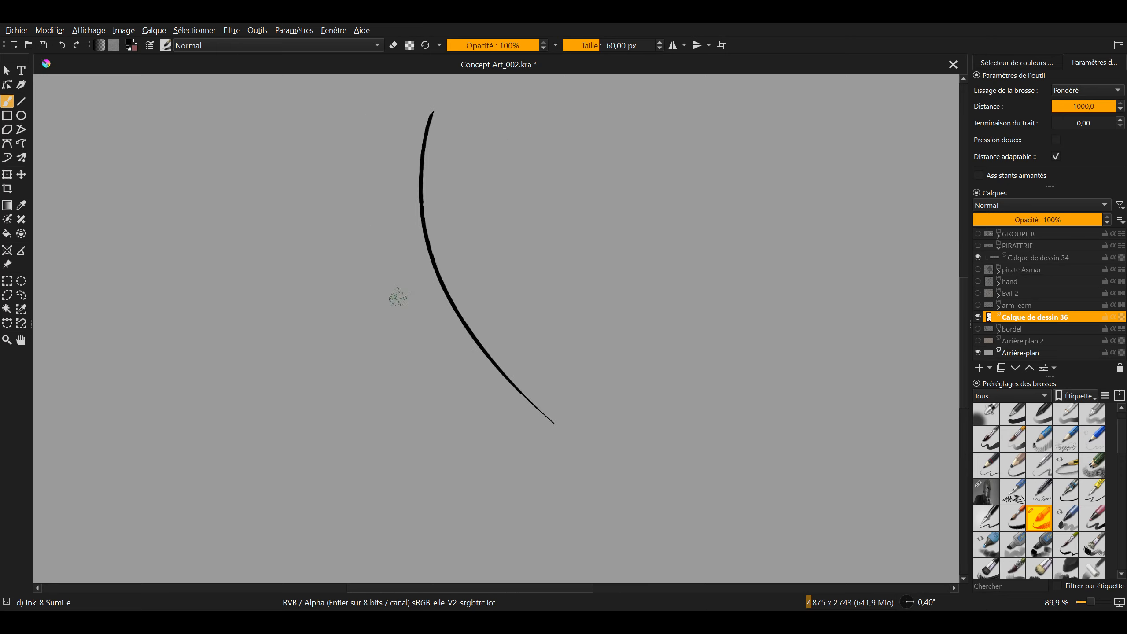
left_click_drag(463, 269, 442, 301)
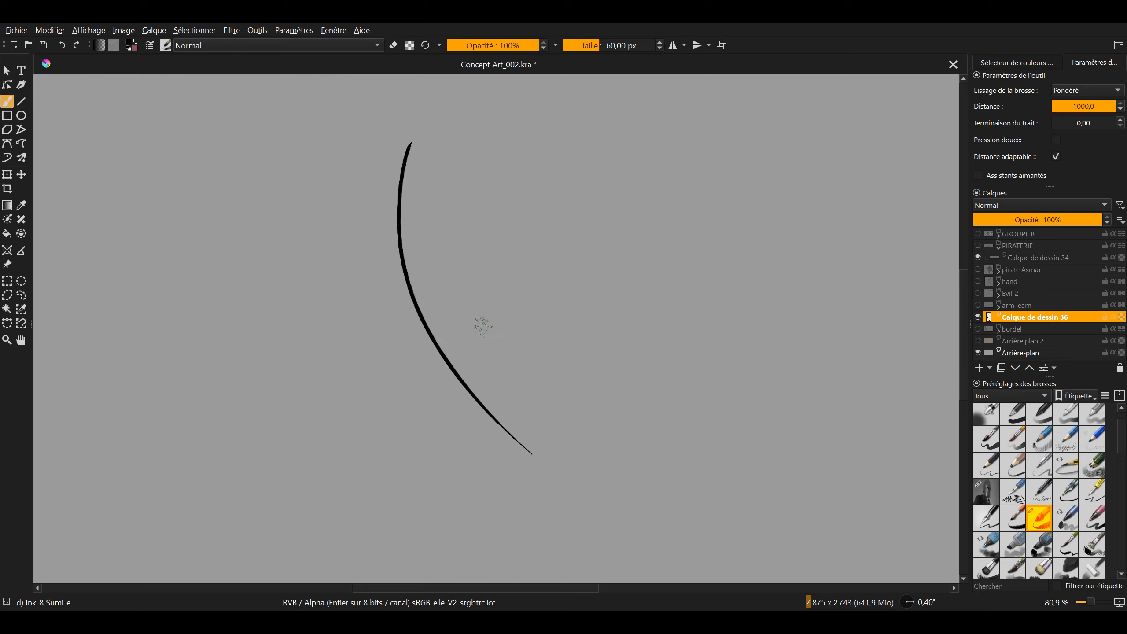
left_click_drag(533, 358, 541, 318)
left_click_drag(537, 438, 543, 256)
left_click_drag(539, 355, 568, 300)
mouse_move(527, 265)
left_mouse_down()
mouse_move(496, 259)
mouse_move(502, 384)
left_mouse_up()
Enable Pression douce and draw a shorter curve to the right of the first one, undoing the unwanted attempts
mouse_move(529, 347)
left_mouse_down()
mouse_move(519, 327)
mouse_move(735, 308)
left_mouse_up()
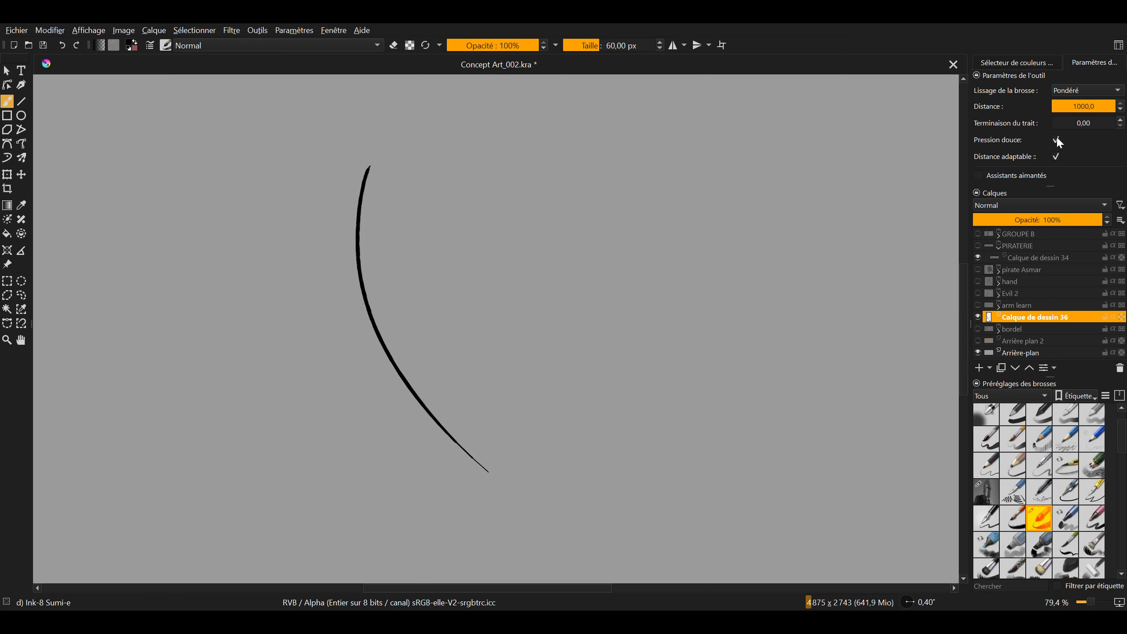
left_click_drag(540, 382, 483, 361)
left_click_drag(403, 169, 469, 360)
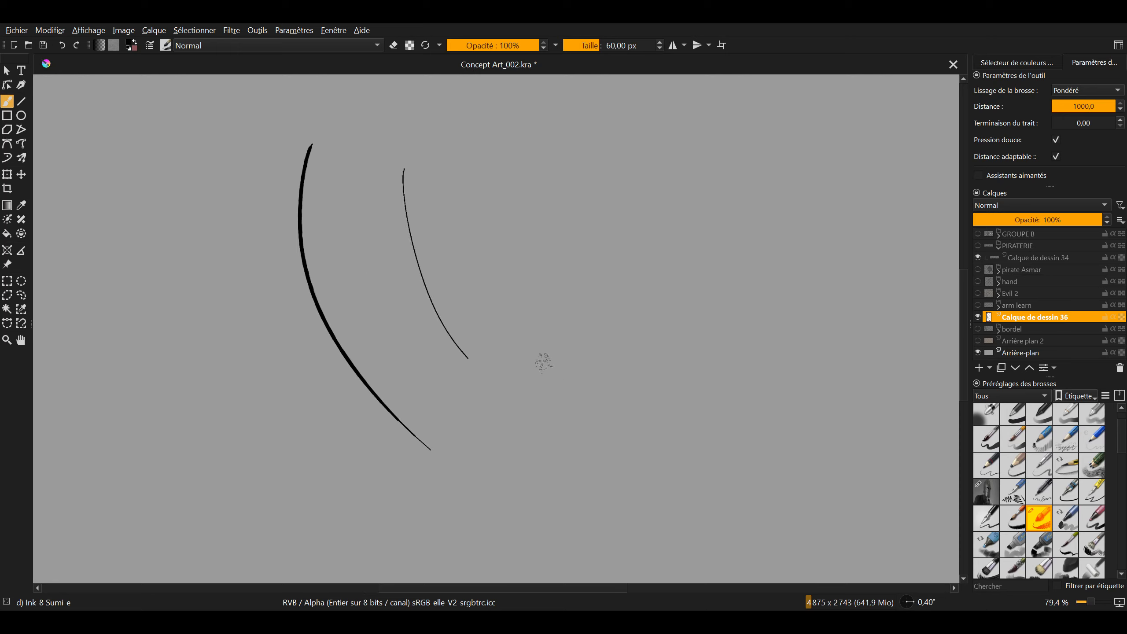
key("ctrl+z")
left_click_drag(422, 156, 429, 277)
key("ctrl+z")
left_click_drag(392, 172, 413, 326)
left_click_drag(477, 268, 570, 271)
left_click_drag(519, 229, 597, 241)
left_click_drag(521, 291, 519, 266)
left_click_drag(520, 332, 603, 325)
left_click_drag(535, 263, 530, 319)
left_click_drag(588, 295, 529, 293)
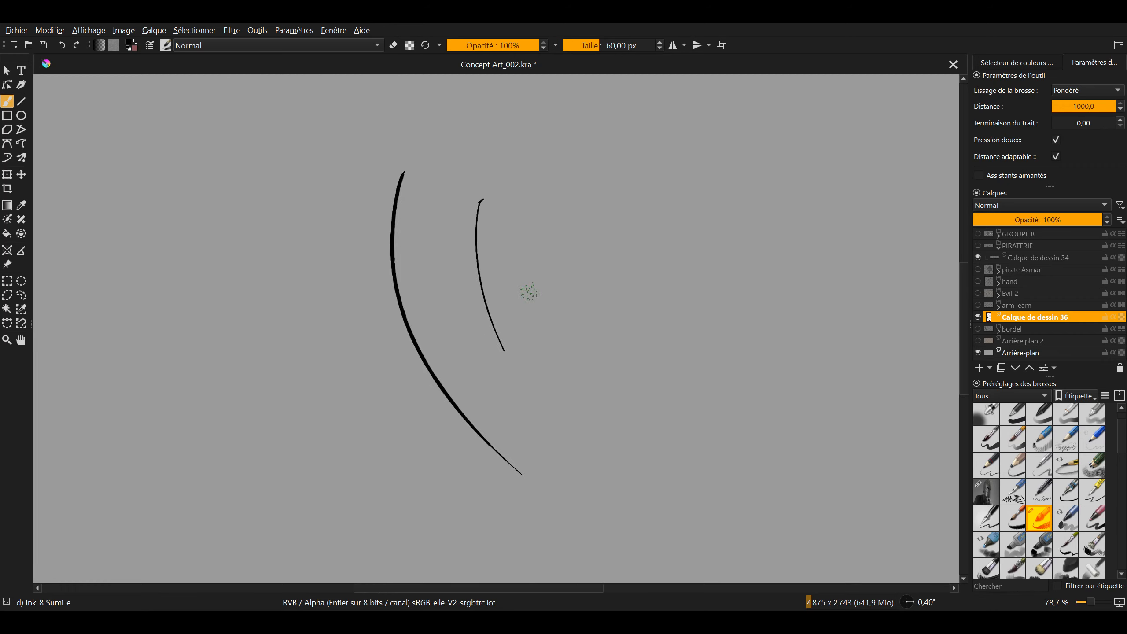
Set the smoothing Distance to 3,0 and Terminaison du trait to 1,00
left_click(1088, 107)
type("3")
key("Return")
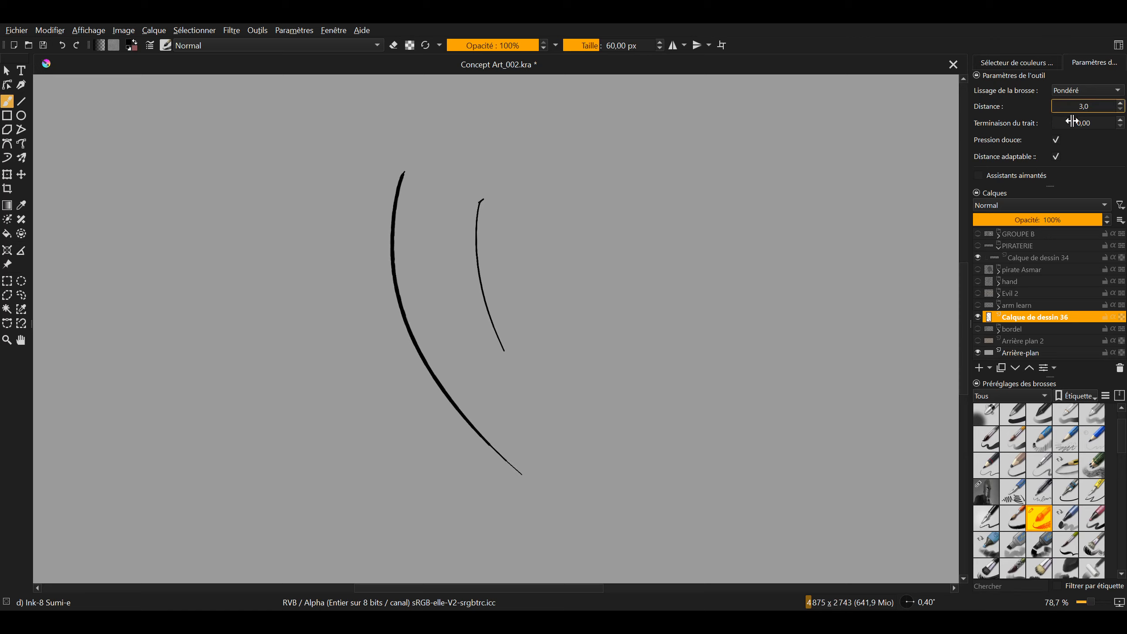
left_click_drag(1073, 122, 1124, 129)
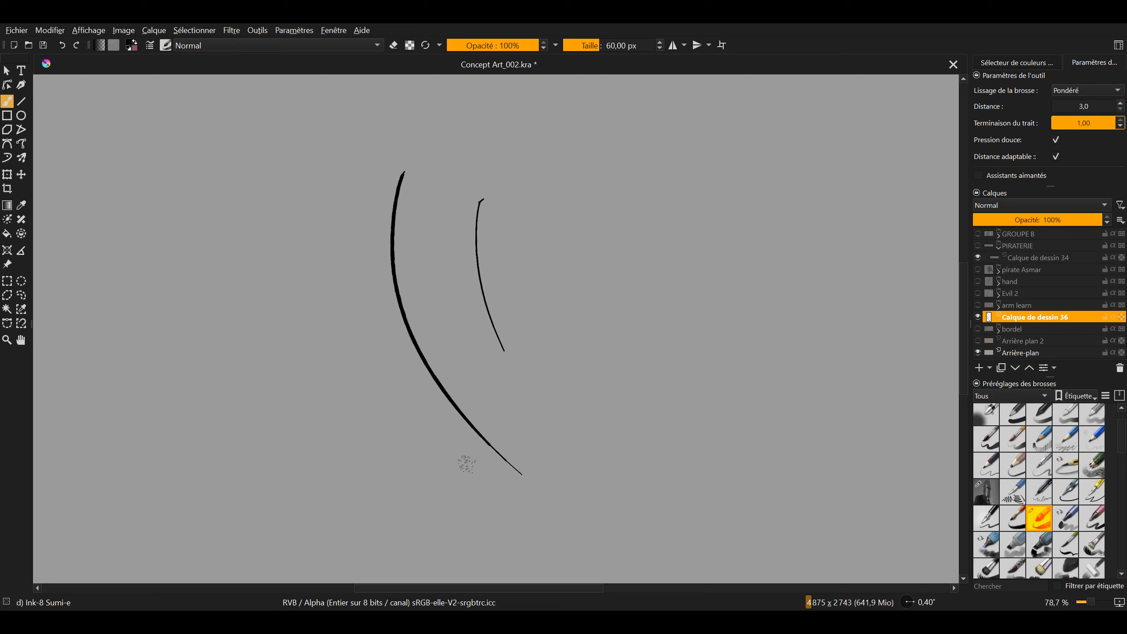
Draw a long curve to the right of the two existing ones and compare the tapered ends of the long strokes up close
left_click_drag(467, 464, 376, 447)
left_click_drag(525, 148, 575, 441)
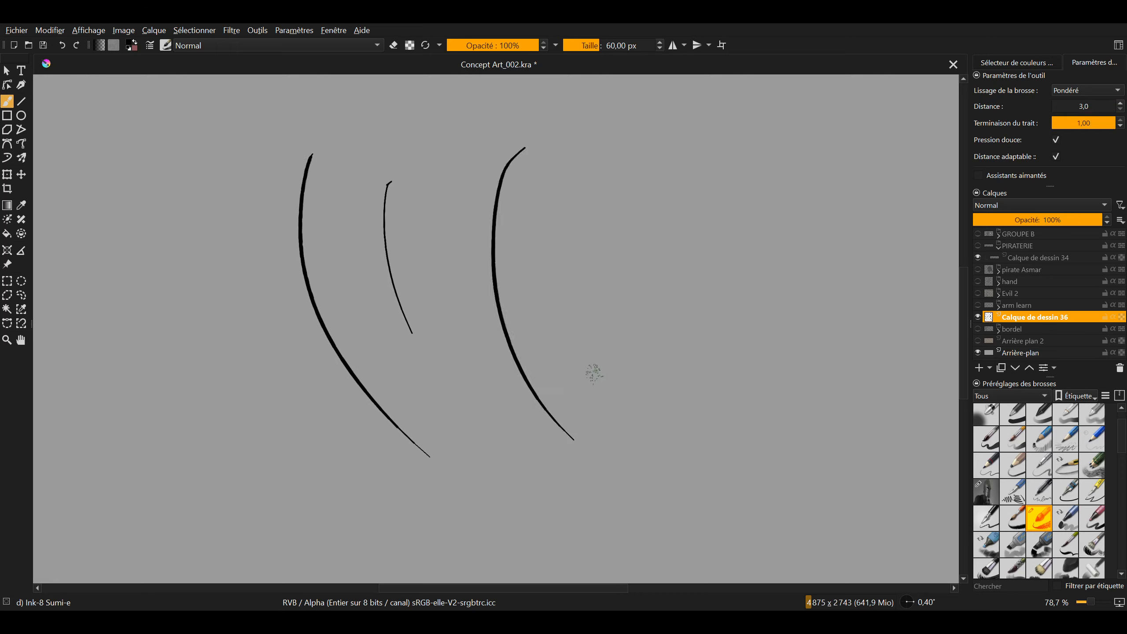
left_click(499, 169)
left_click_drag(549, 470, 503, 397)
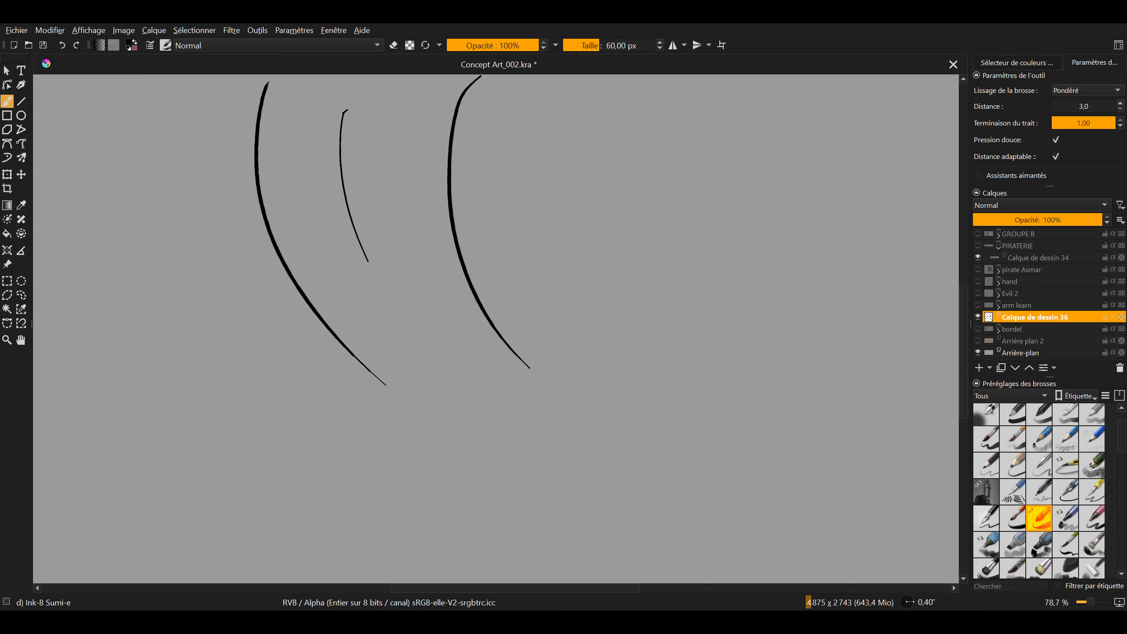
mouse_move(522, 343)
left_mouse_down()
mouse_move(536, 271)
mouse_move(636, 256)
left_mouse_up()
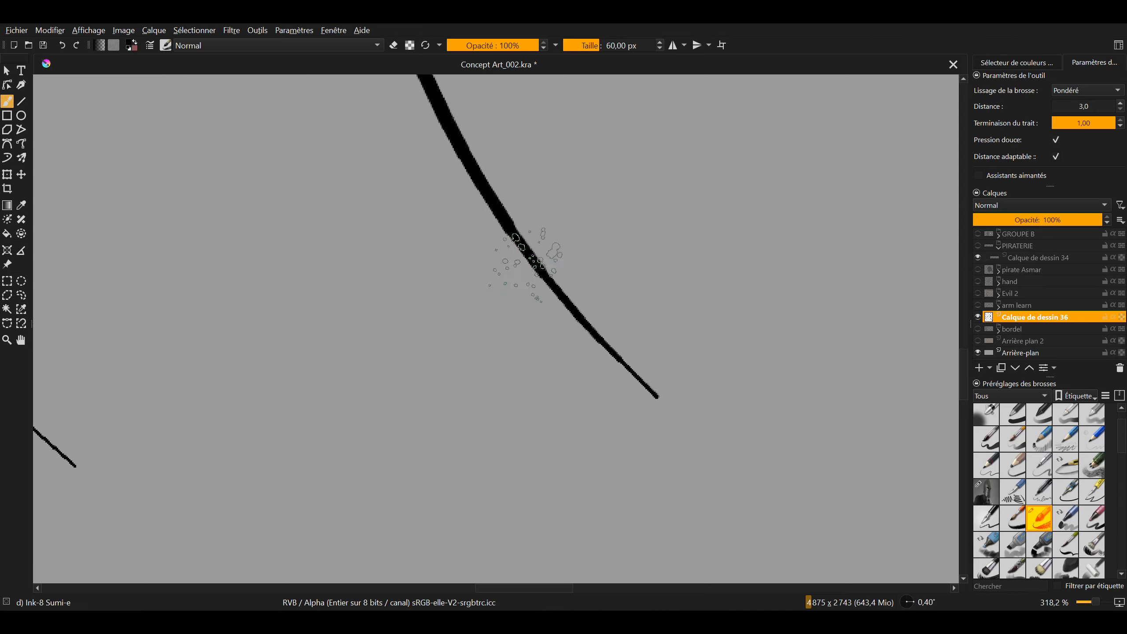
left_click_drag(532, 262, 620, 321)
left_click_drag(413, 358, 613, 337)
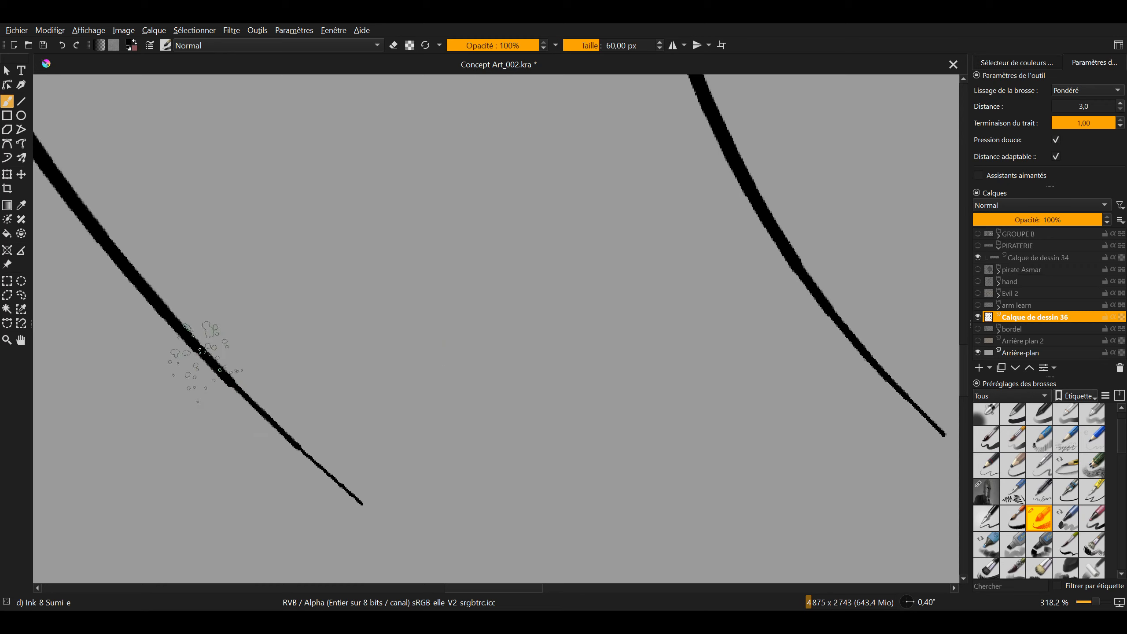
left_click_drag(417, 437, 343, 466)
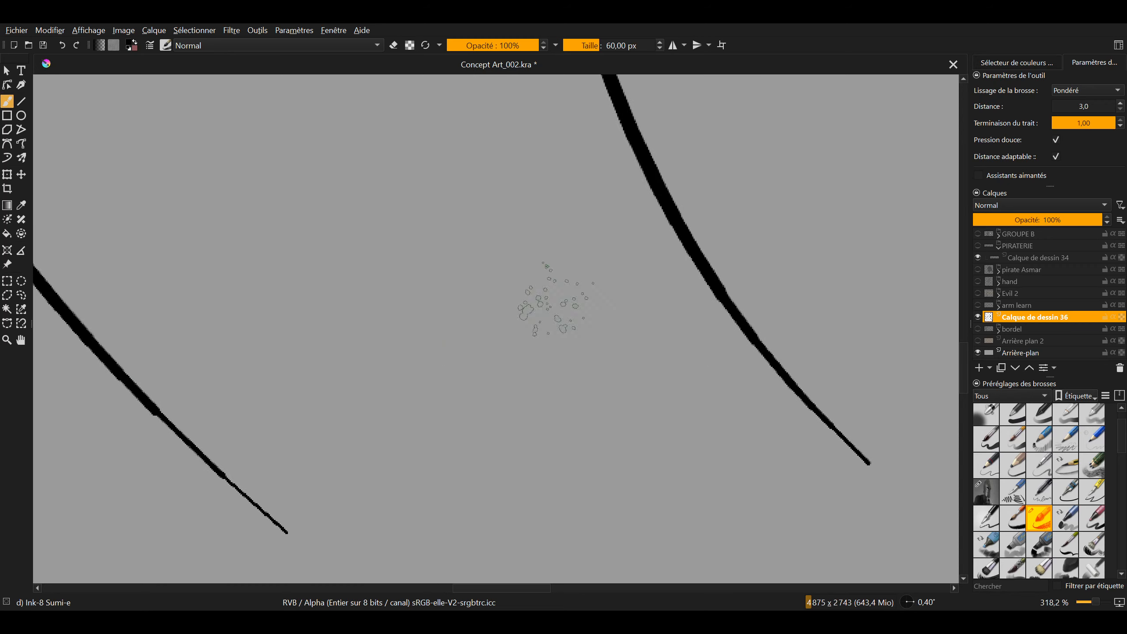
left_click_drag(538, 333, 538, 474)
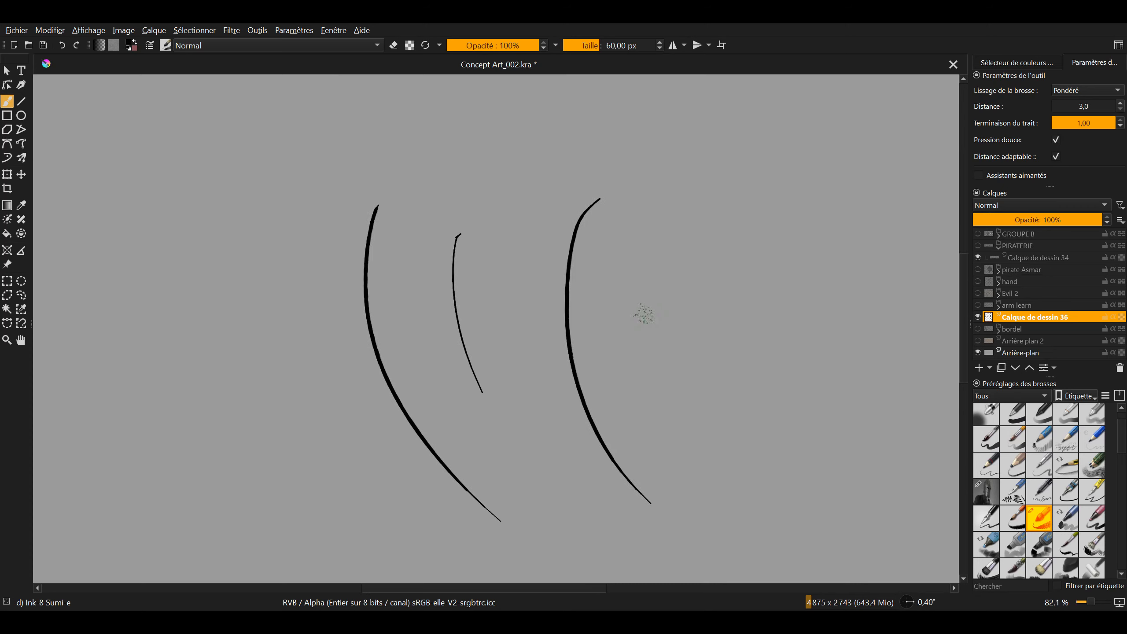
Set the smoothing Distance to 1000,0 and draw a fourth curve to the right of the others, undoing the unwanted attempts
left_click_drag(1074, 106, 1122, 104)
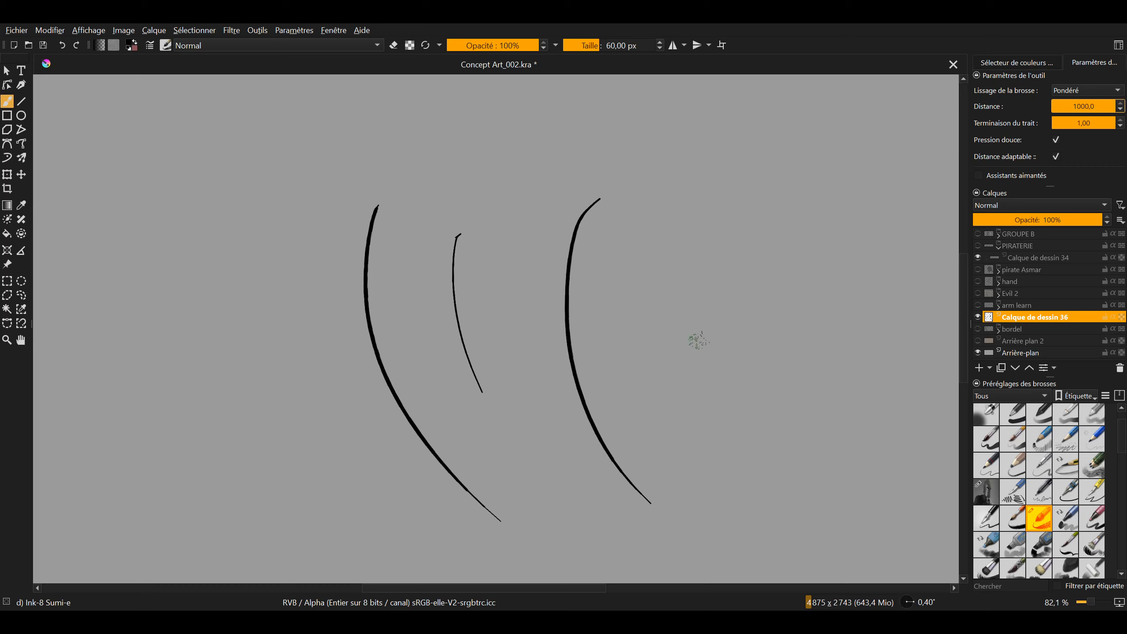
left_click_drag(695, 340, 515, 260)
left_click_drag(626, 142, 617, 464)
key("ctrl+z")
left_click_drag(537, 177, 592, 466)
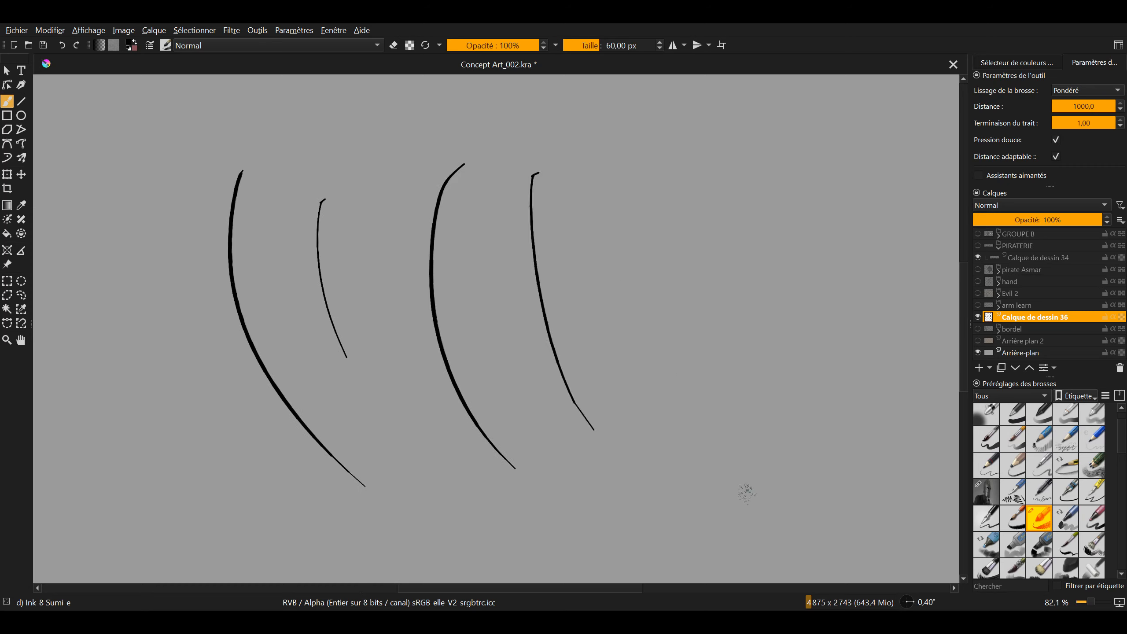
key("ctrl+z")
left_click_drag(536, 176, 593, 466)
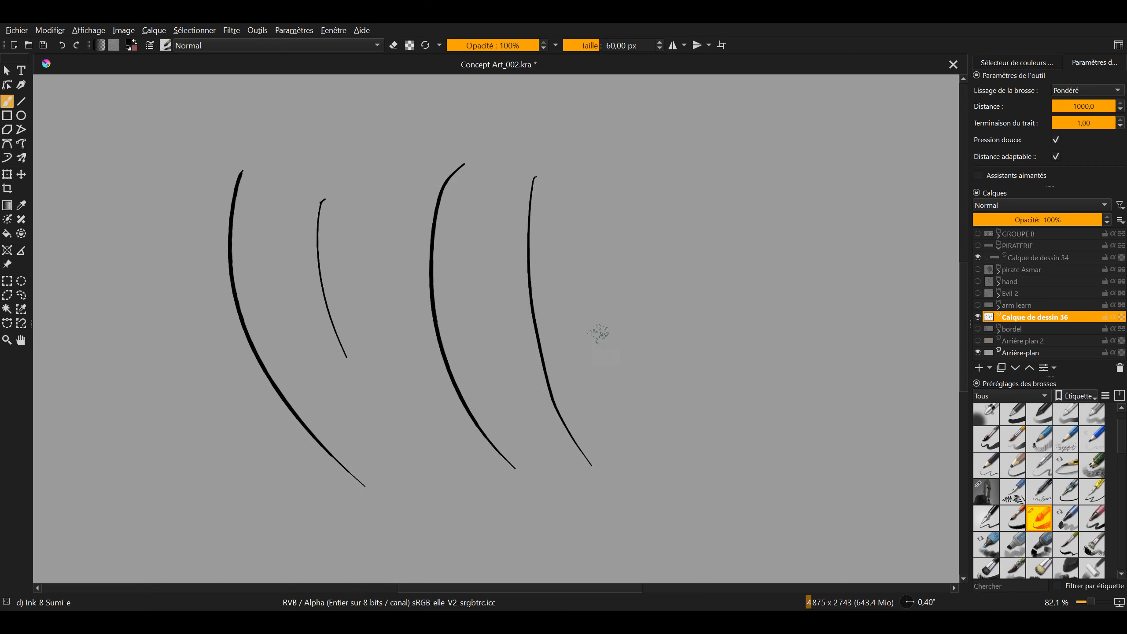
left_click_drag(598, 330, 664, 330)
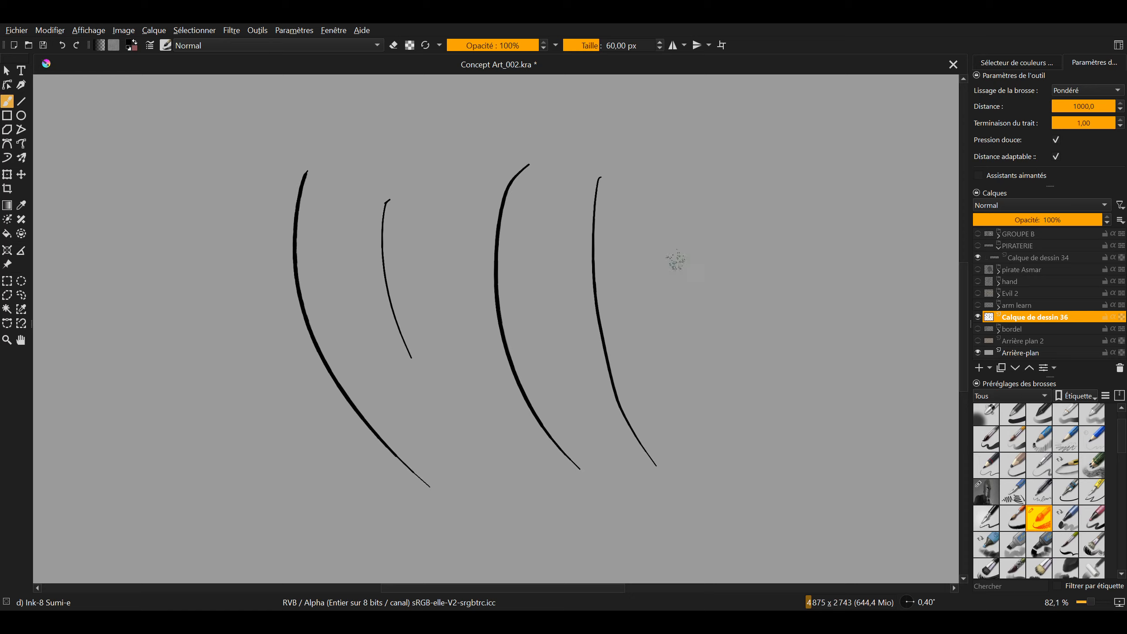
Undo all the test curves and set the brush smoothing to Stabilisateur with Numéro d'échantillonnage at 3
key("ctrl+z")
key("ctrl+z")
key("ctrl+z")
key("ctrl+z")
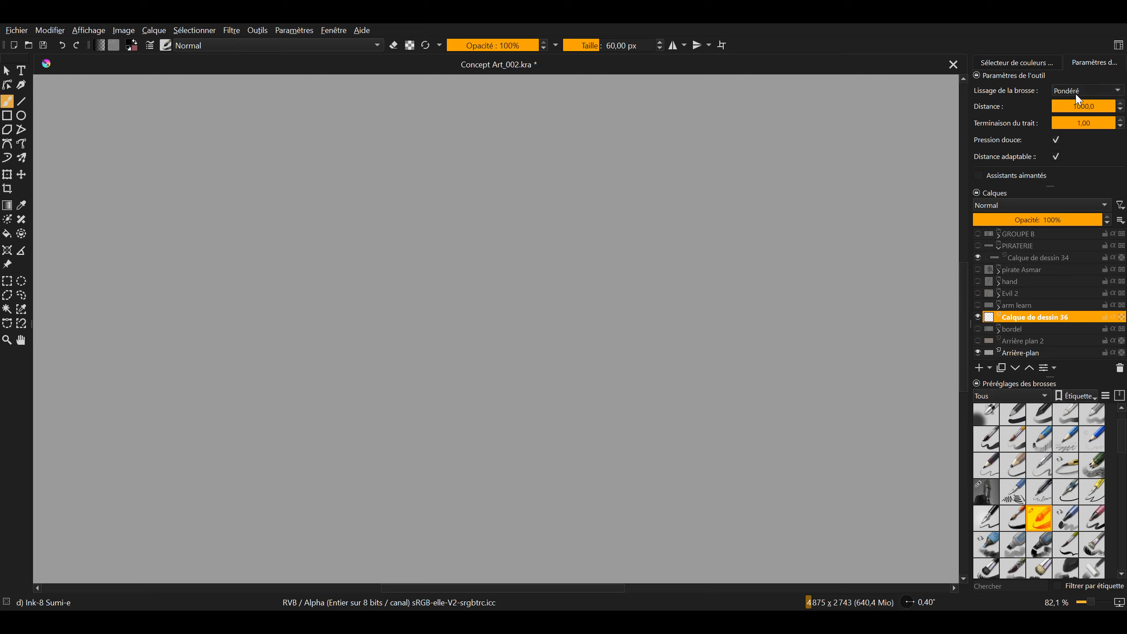
left_click(1078, 111)
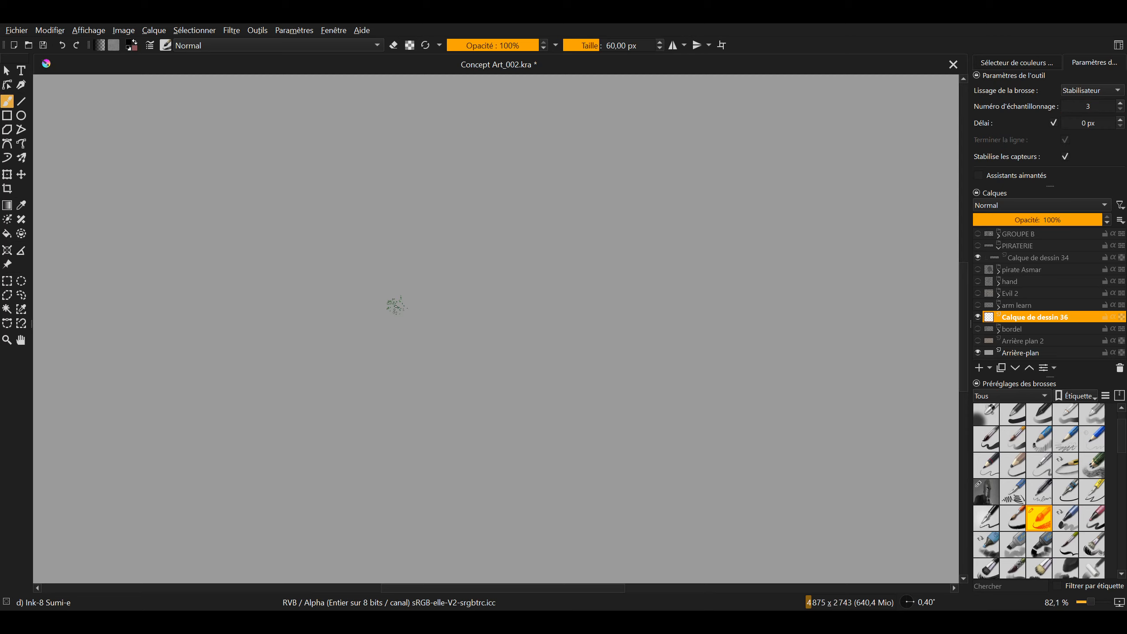
Try C-shaped test strokes with Stabilisateur smoothing at different zoom levels and undo them
left_click_drag(478, 195, 503, 462)
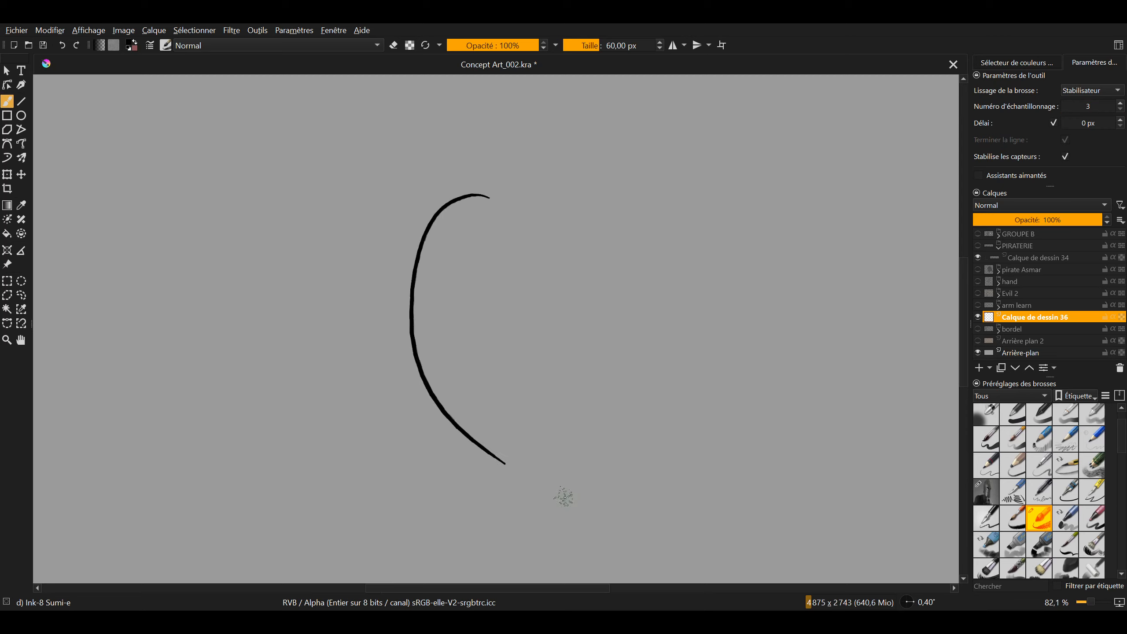
left_click_drag(445, 432, 428, 414)
key("ctrl+z")
scroll(473, 398, "down", 4)
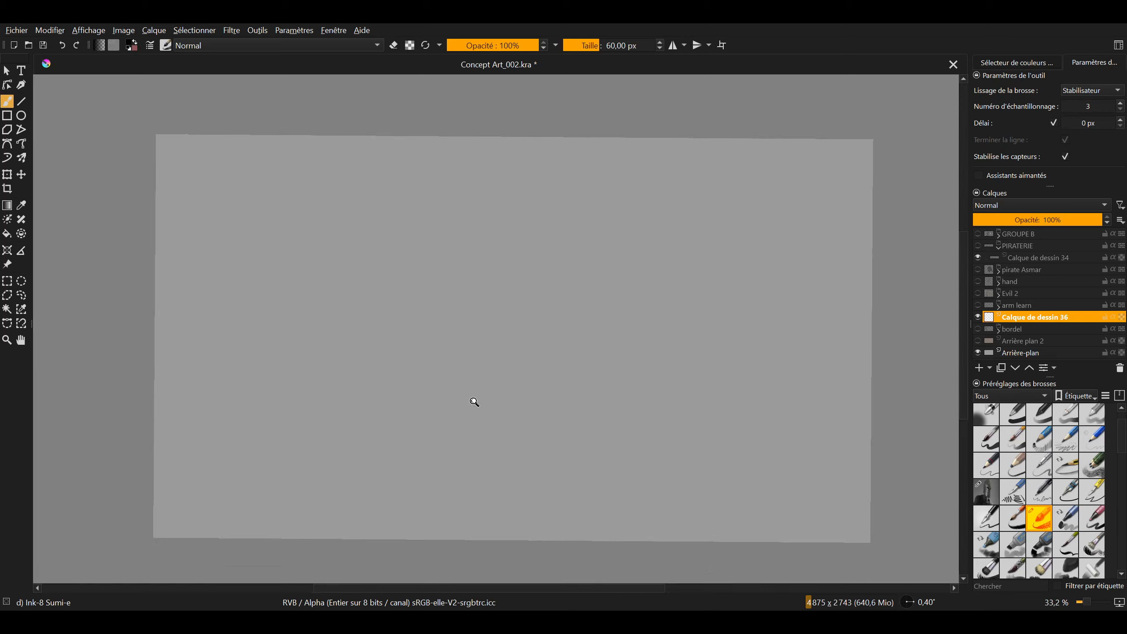
scroll(485, 317, "up", 2)
key("ctrl+shift+z")
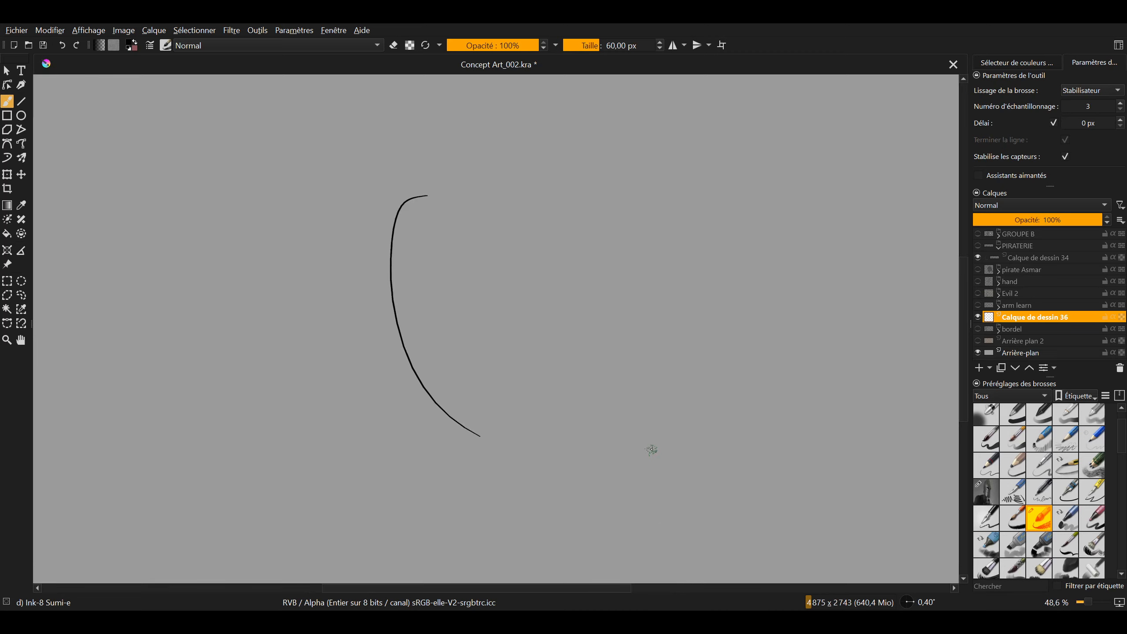
key("ctrl+z")
Set Numéro d'échantillonnage to 1000, draw test strokes with the stabiliser and undo them
left_click_drag(1091, 109, 1125, 109)
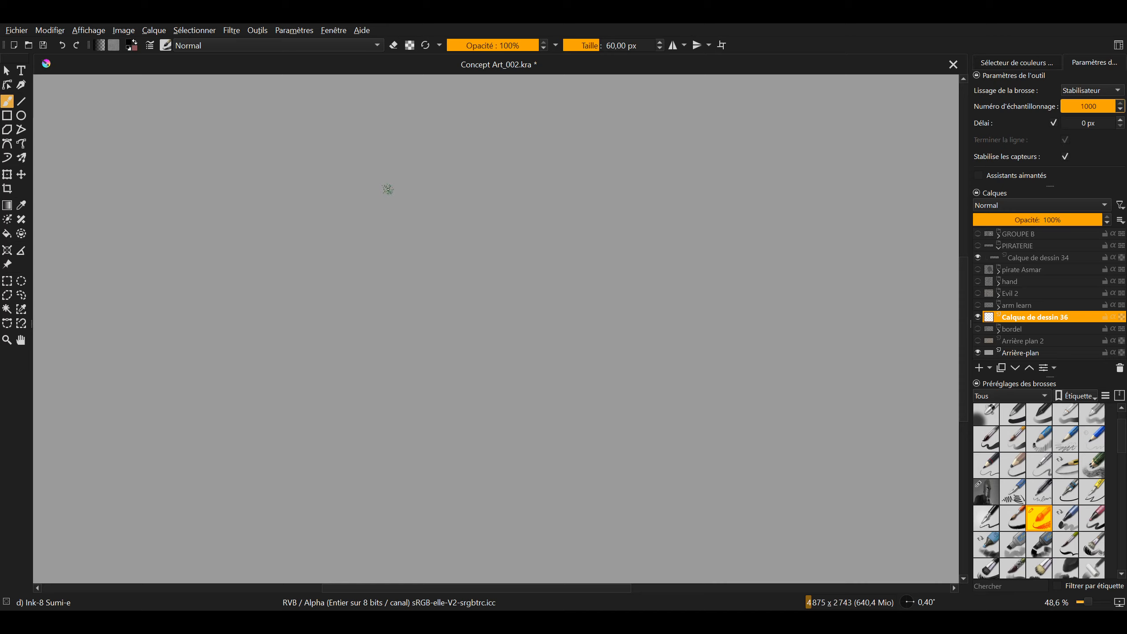
scroll(493, 337, "down", 2)
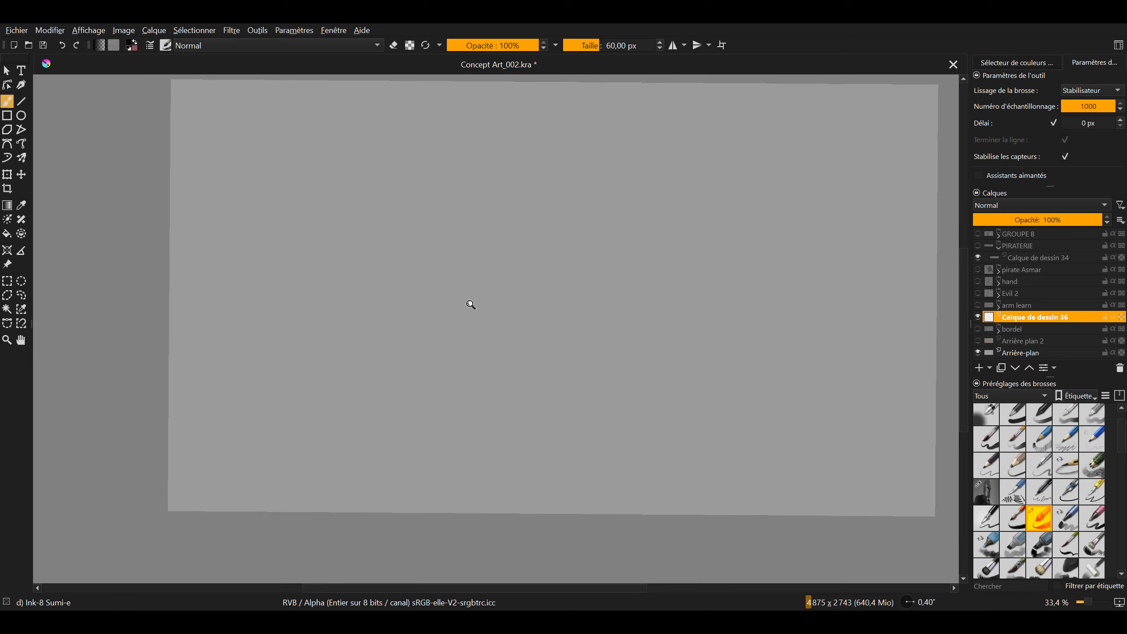
scroll(488, 278, "up", 1)
left_click_drag(465, 234, 485, 290)
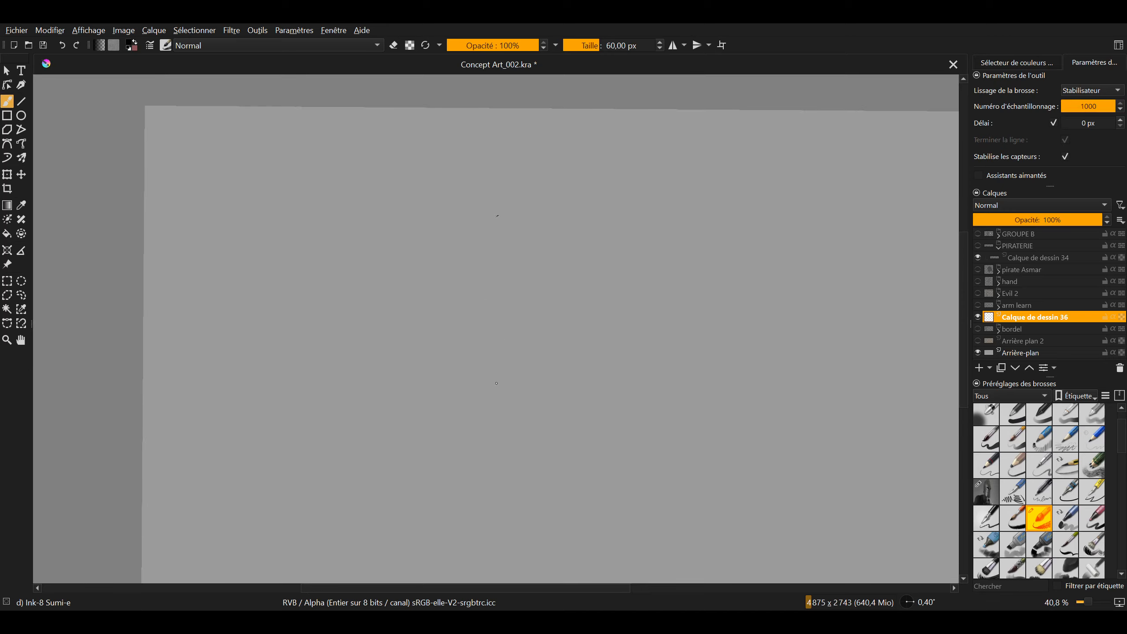
mouse_move(497, 383)
left_mouse_down()
mouse_move(497, 393)
mouse_move(724, 404)
left_mouse_up()
key("ctrl+z")
key("ctrl+z")
Try more curved test strokes at closer zoom with the maximum stabiliser sampling, undoing each one
scroll(528, 293, "up", 3)
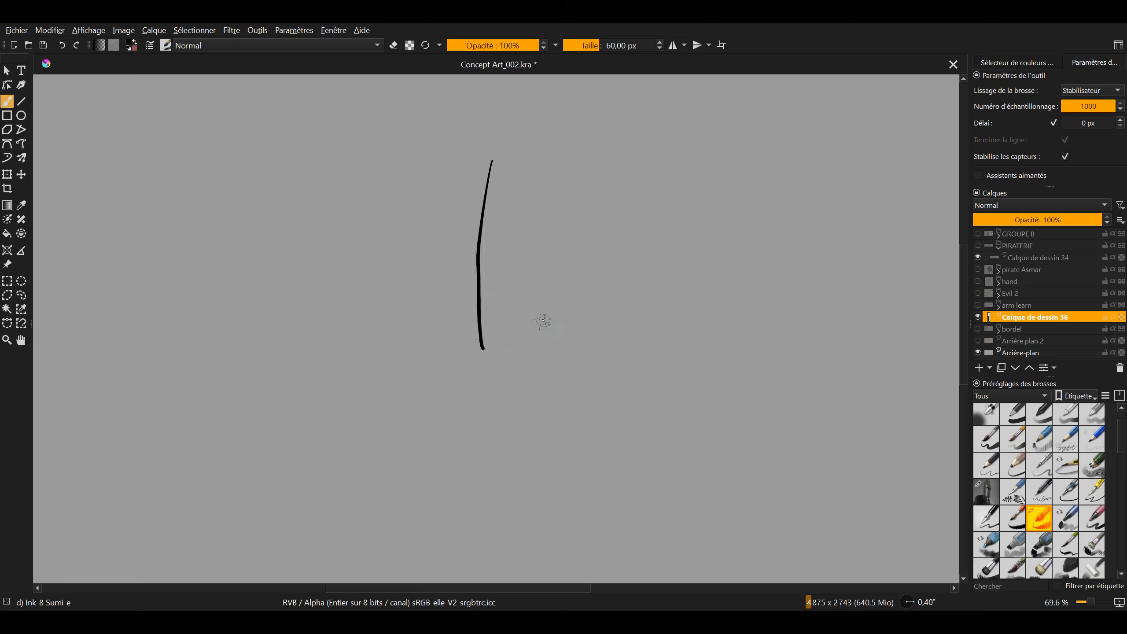
key("ctrl+z")
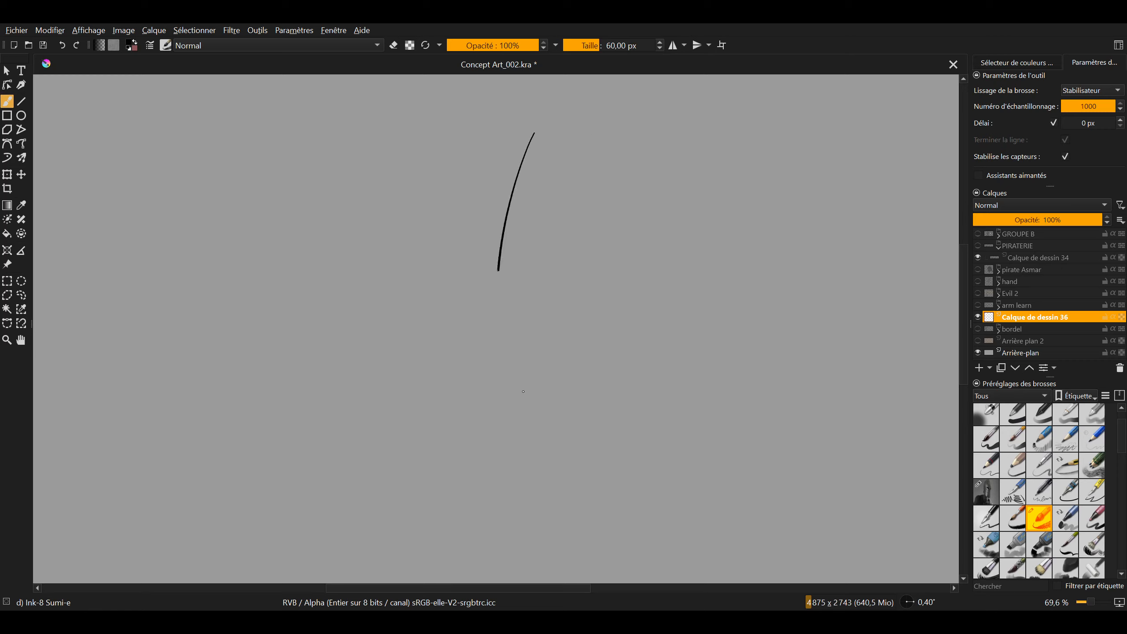
mouse_move(523, 391)
left_mouse_down()
mouse_move(823, 521)
mouse_move(783, 454)
left_mouse_up()
key("ctrl+z")
mouse_move(493, 260)
left_mouse_down()
mouse_move(572, 355)
mouse_move(657, 338)
mouse_move(560, 276)
mouse_move(548, 313)
mouse_move(555, 377)
mouse_move(657, 462)
left_mouse_up()
key("ctrl+z")
scroll(572, 265, "down", 2)
Set Numéro d'échantillonnage to 3 and Délai to 500 px, draw a diagonal test stroke and undo it
mouse_move(1078, 124)
left_mouse_down()
mouse_move(1117, 124)
mouse_move(1062, 108)
left_mouse_up()
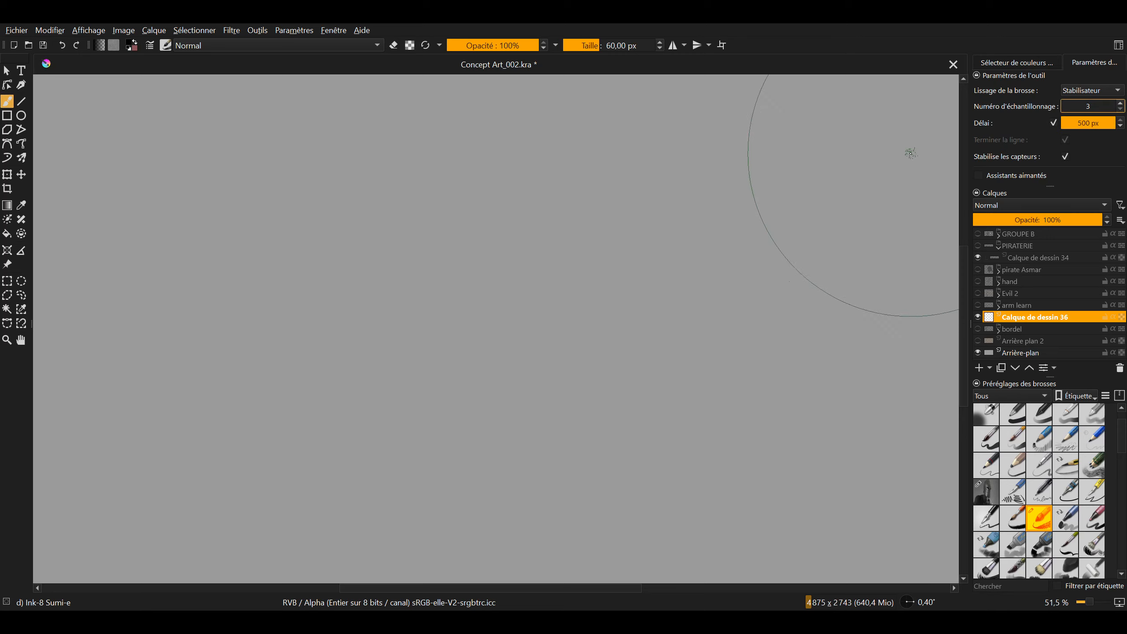
left_click_drag(601, 222, 556, 262)
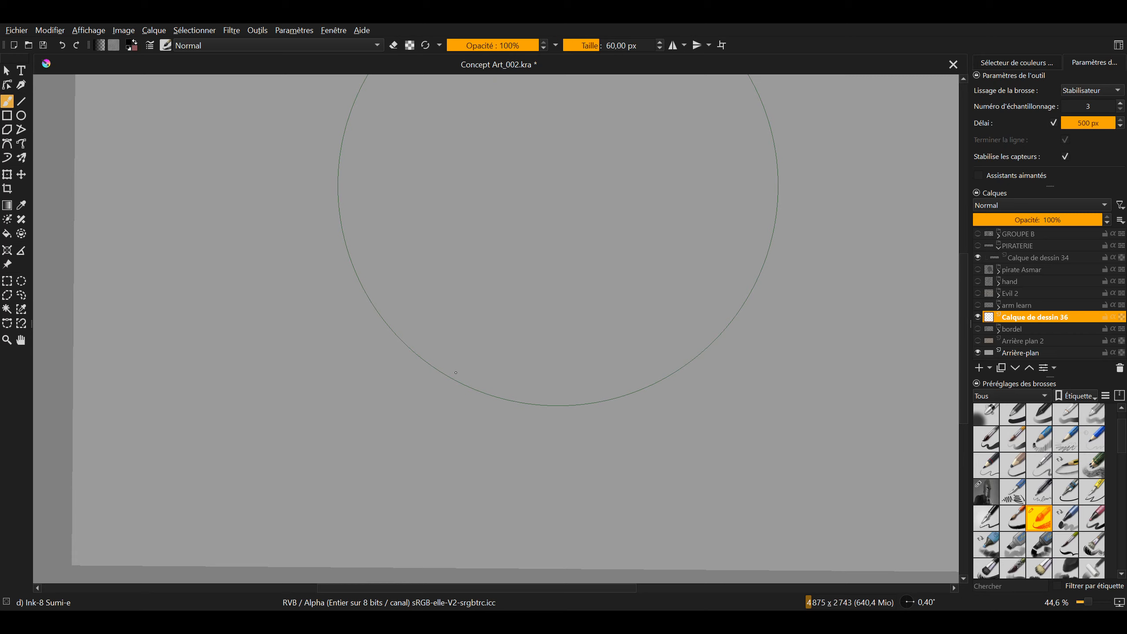
left_click_drag(456, 373, 449, 381)
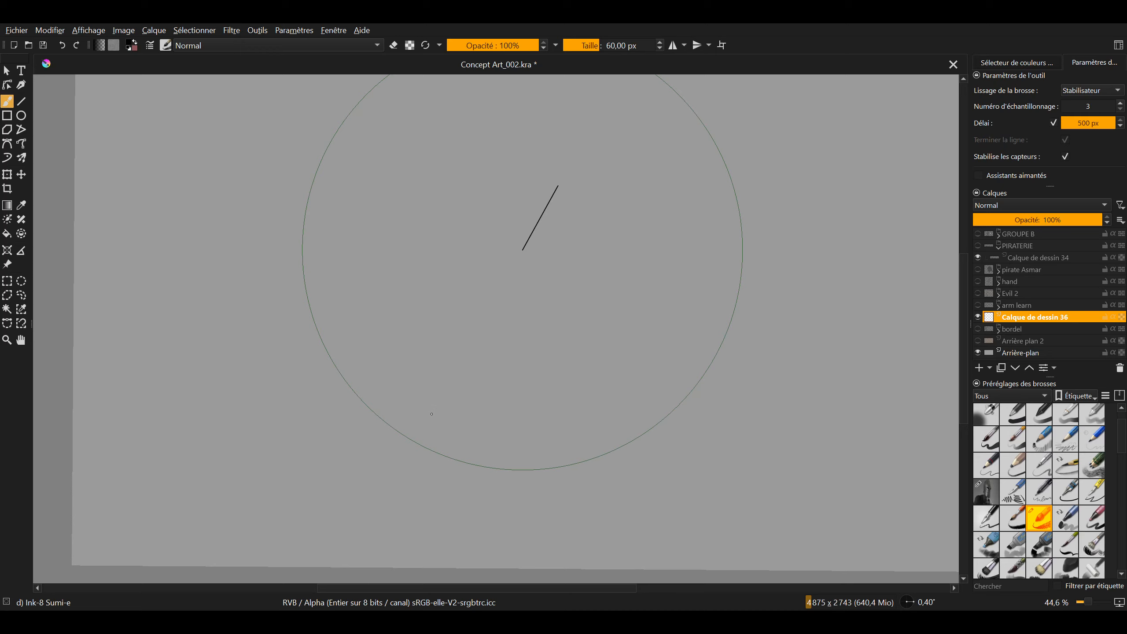
left_click_drag(420, 436, 384, 505)
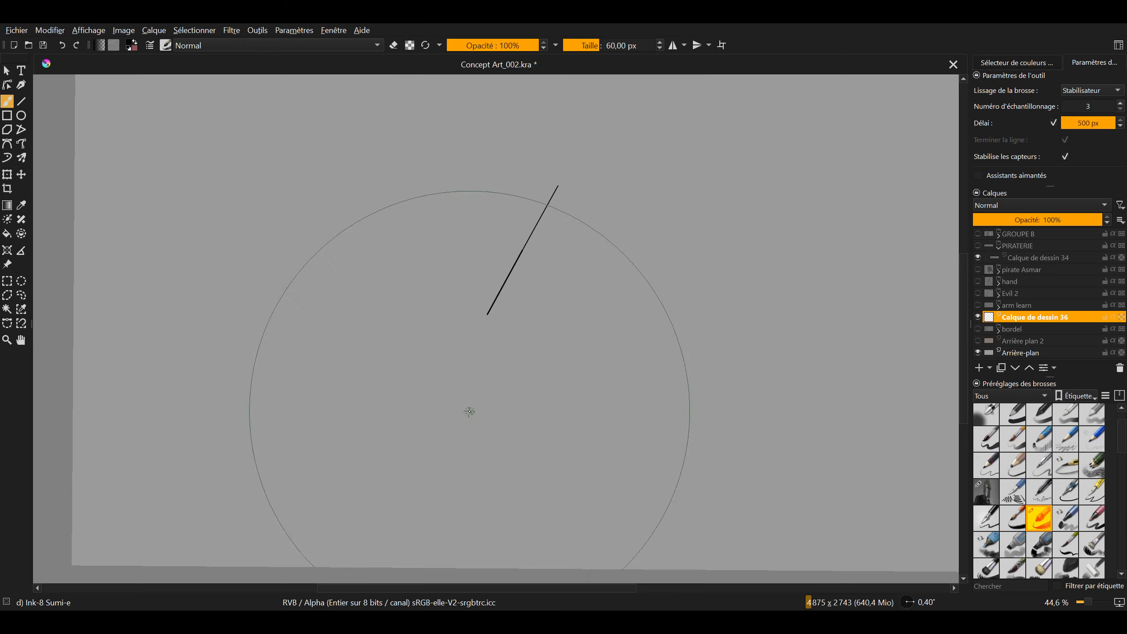
key("ctrl+z")
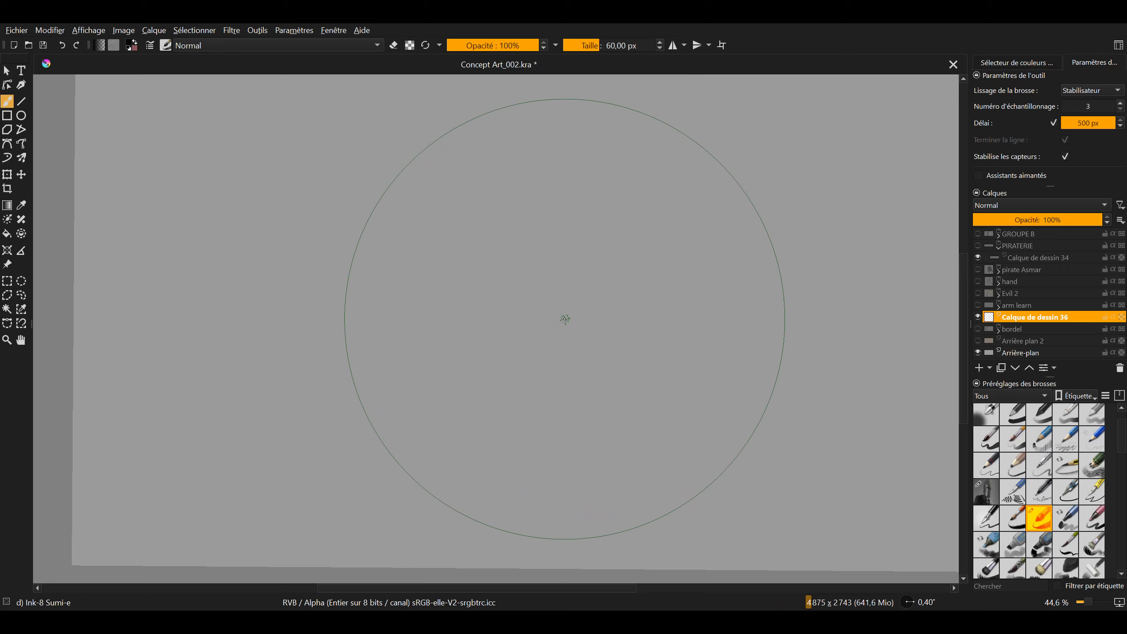
left_click_drag(466, 235, 893, 155)
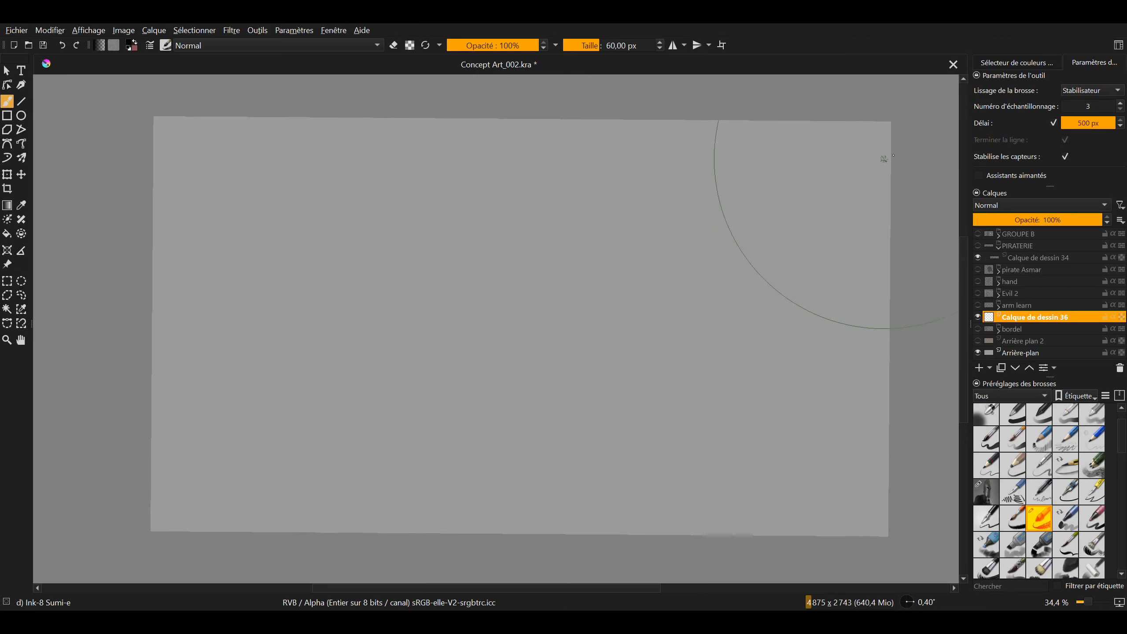
left_click(1091, 127)
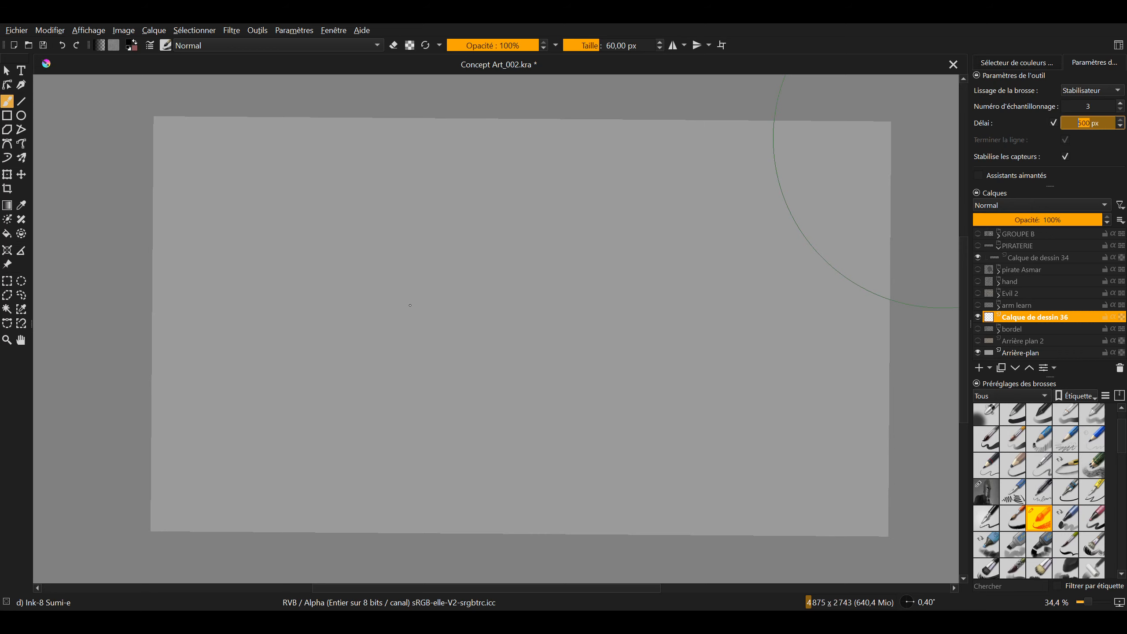
key("slash")
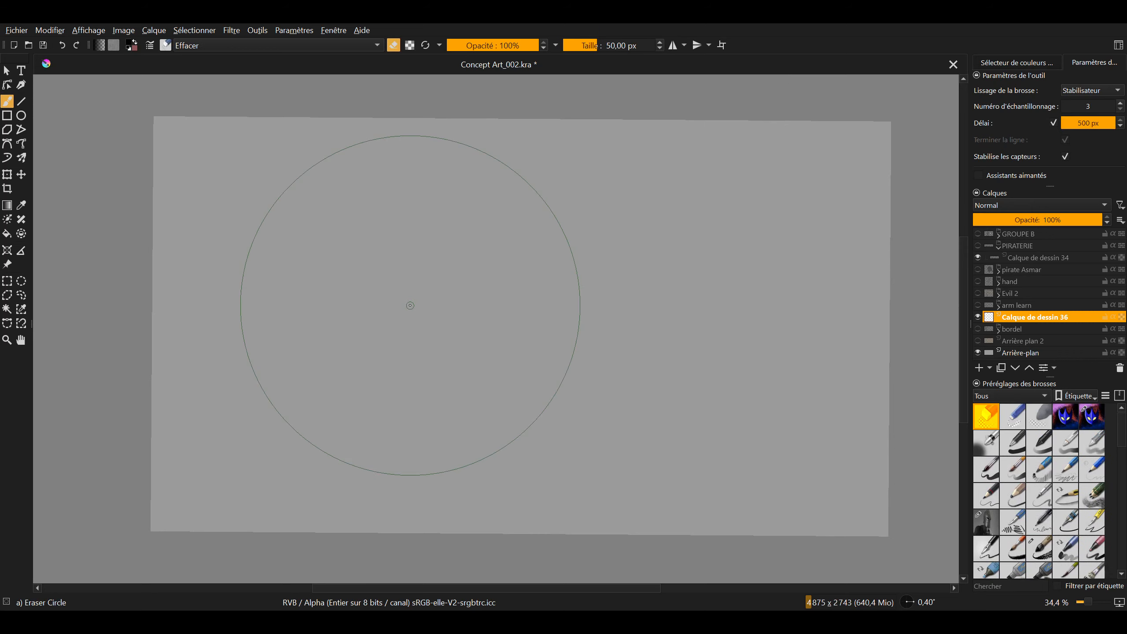
key("slash")
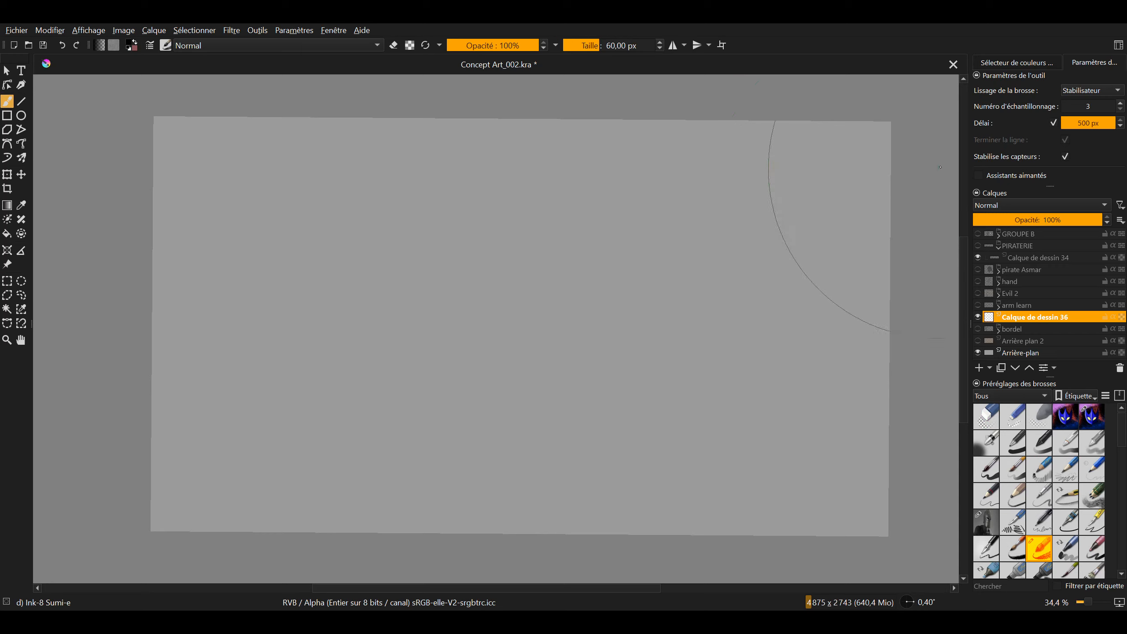
Lower the stabiliser's Délai, set Numéro d'échantillonnage to 29 and choose the Pencil-1 Hard brush preset
double_click(1084, 123)
left_click_drag(1083, 122, 1087, 108)
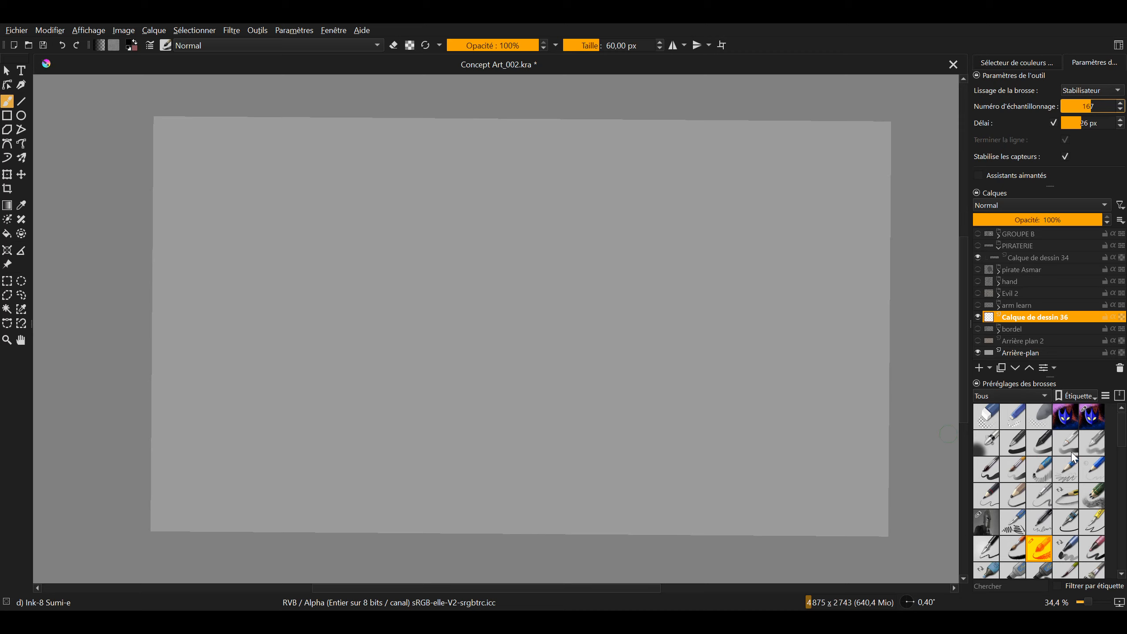
left_click(1102, 472)
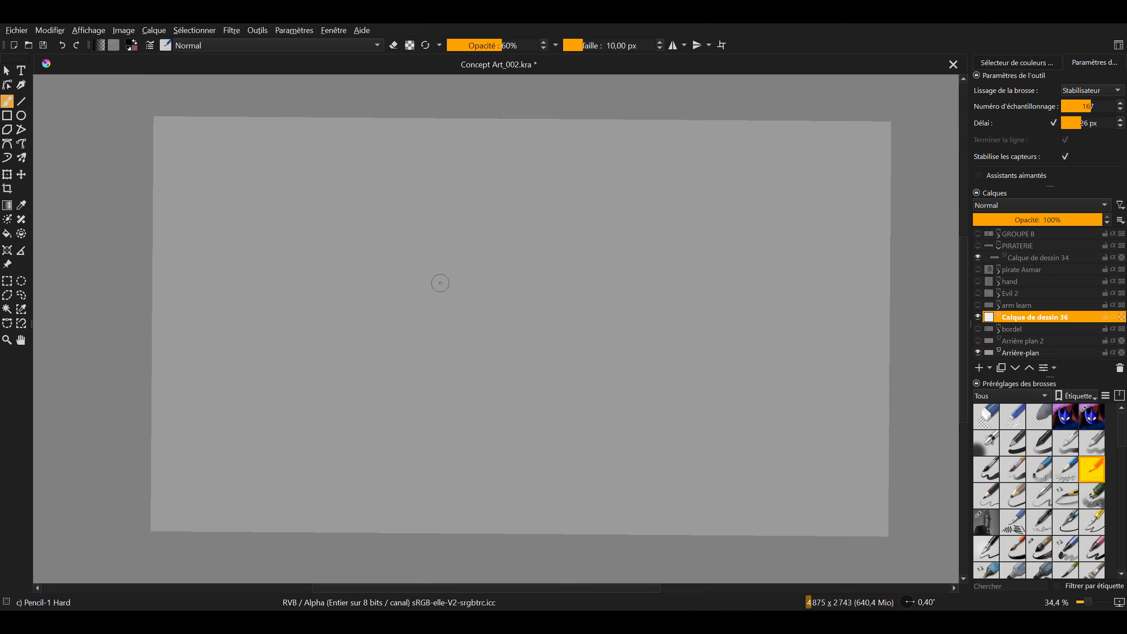
left_click_drag(486, 255, 550, 222)
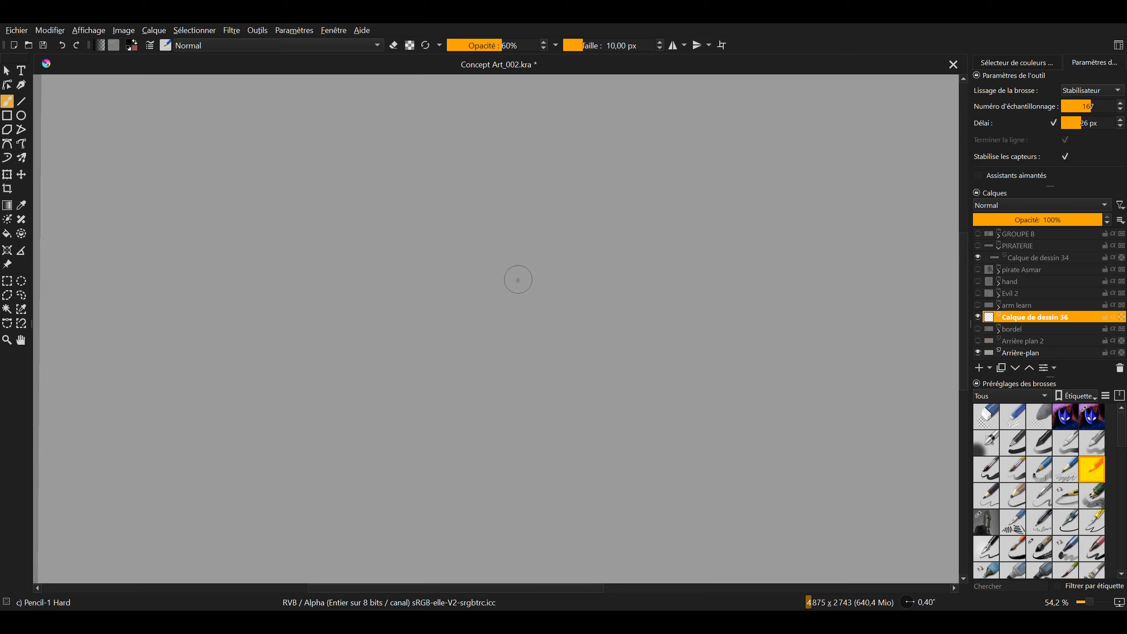
mouse_move(540, 266)
left_mouse_down()
mouse_move(511, 297)
mouse_move(523, 281)
mouse_move(484, 234)
mouse_move(492, 249)
mouse_move(454, 282)
left_mouse_up()
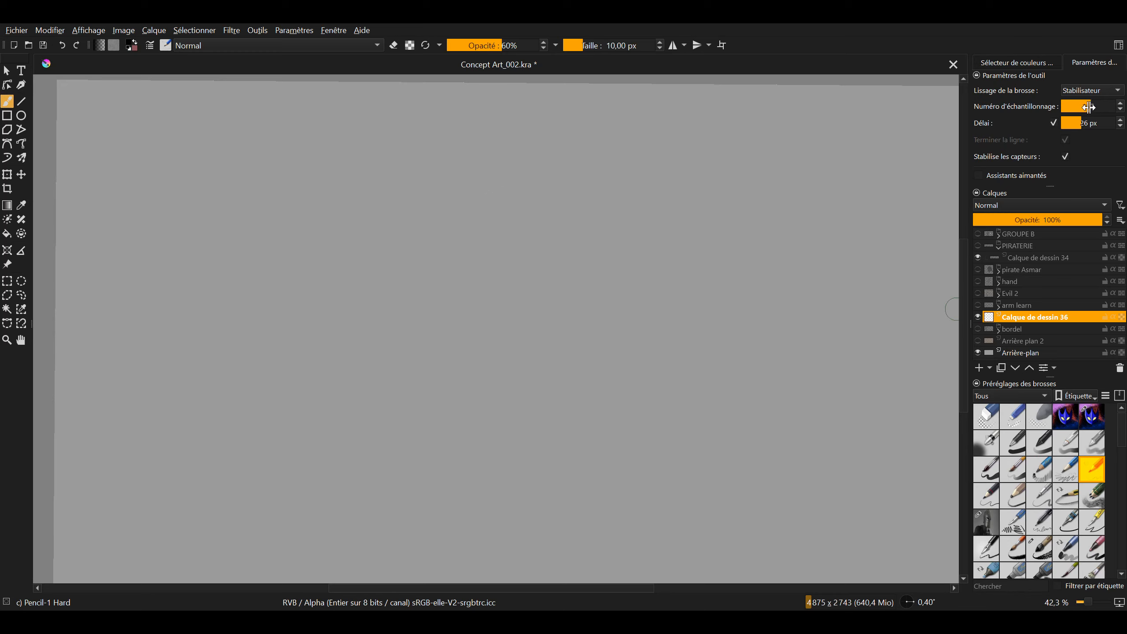
left_click_drag(1088, 109, 1074, 109)
Sketch a head construction circle with a curved horizontal eye line and a curved vertical centre line
left_click_drag(408, 324, 402, 332)
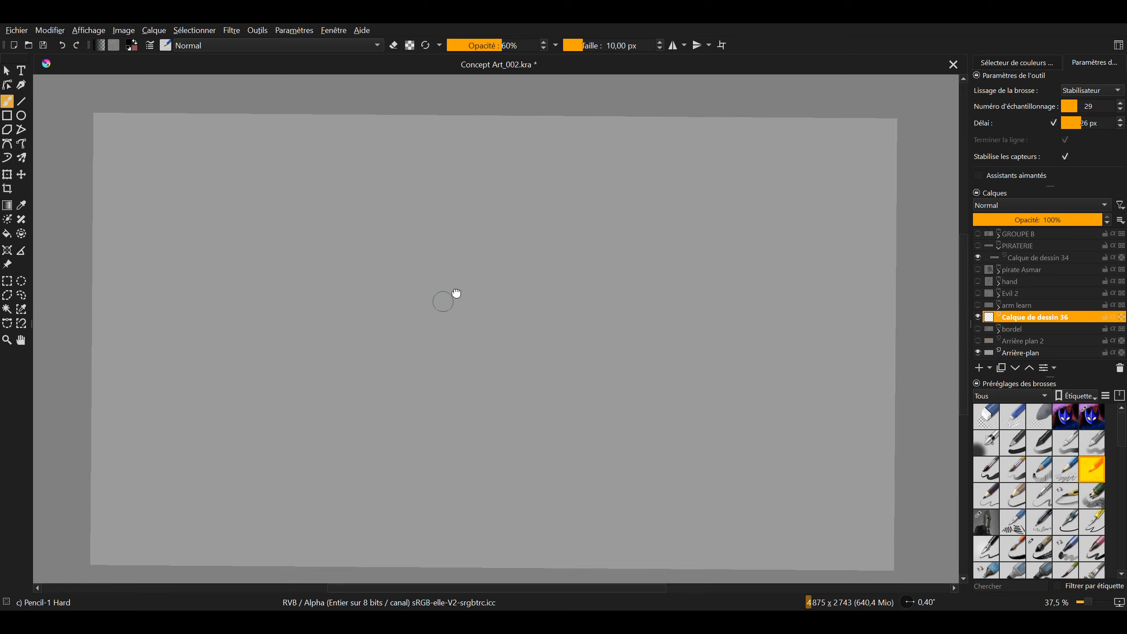
left_click_drag(455, 296, 508, 274)
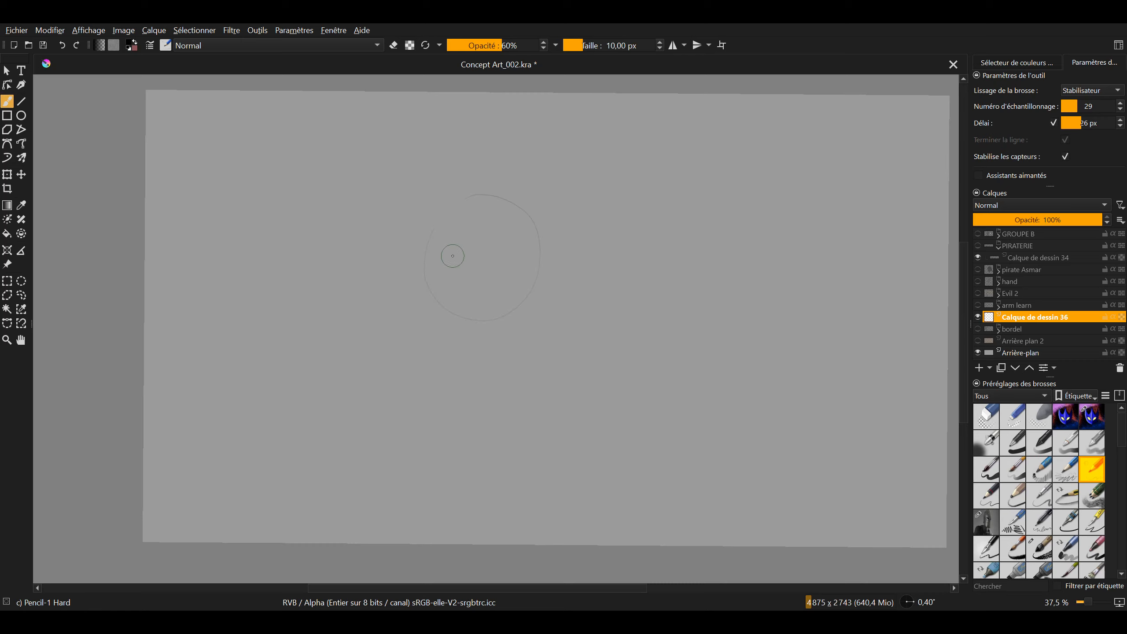
left_click_drag(478, 244, 547, 275)
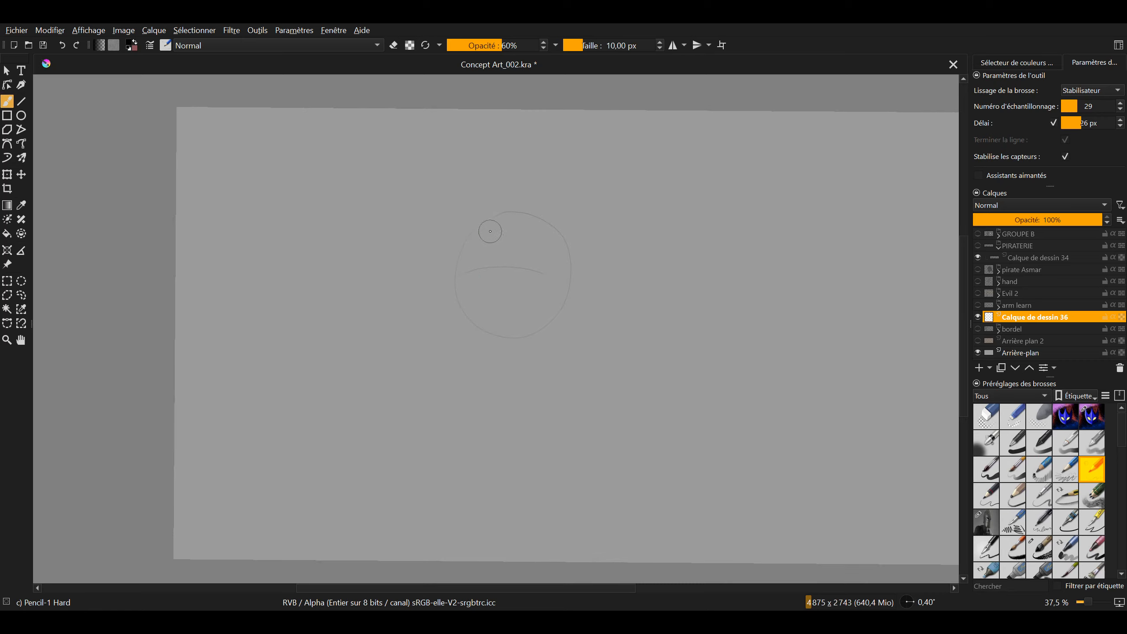
left_click_drag(490, 230, 497, 373)
left_click_drag(547, 251, 561, 257)
key("ctrl+z")
key("ctrl+shift+z")
Add faint guide lines for the ear, jaw, chin and neck around the head circle
left_click_drag(549, 285, 506, 380)
left_click_drag(556, 270, 512, 344)
mouse_move(551, 288)
left_mouse_down()
mouse_move(521, 362)
mouse_move(511, 371)
mouse_move(498, 344)
mouse_move(483, 375)
left_mouse_up()
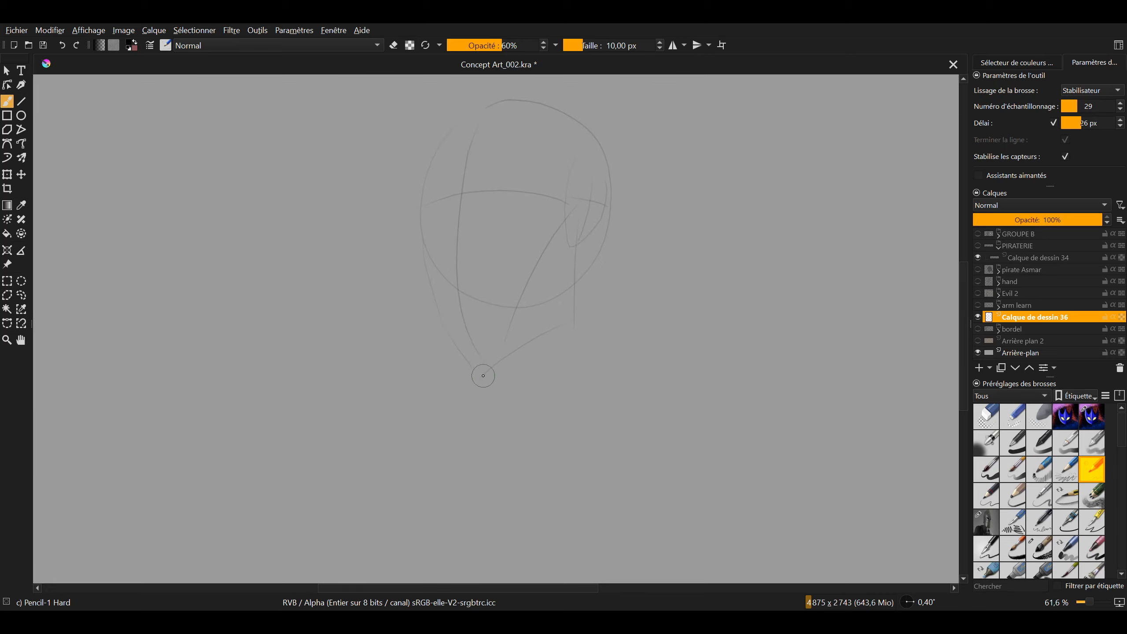
left_click_drag(509, 311, 524, 377)
mouse_move(562, 278)
left_mouse_down()
mouse_move(587, 285)
mouse_move(520, 300)
left_mouse_up()
Switch to the Pencil-3 Large 4B preset and set the stabiliser's Délai to 6 px
left_click(997, 501)
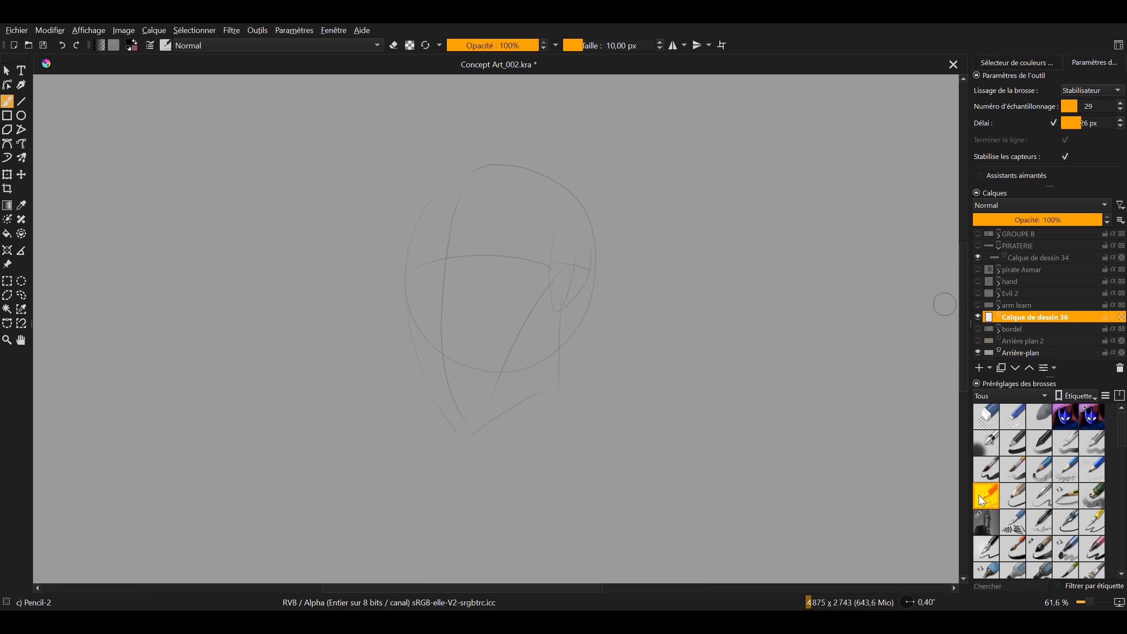
left_click(1009, 501)
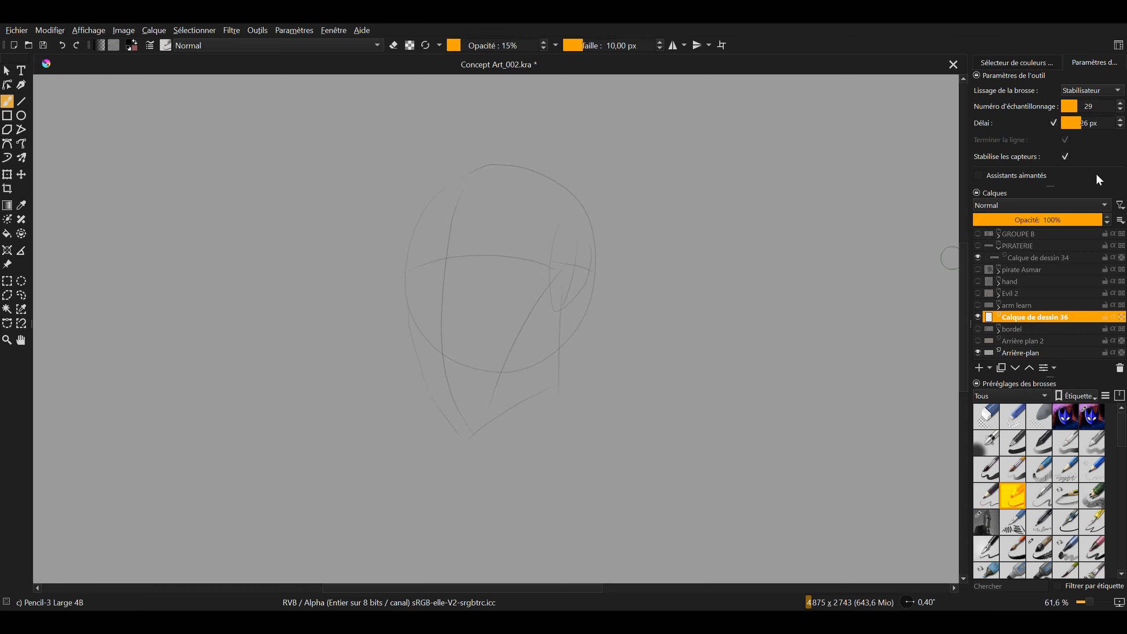
left_click(1088, 127)
type("6")
key("Return")
Fill in two black eye sockets along the eye line and draw the skull's nose bridge and nostrils
left_click_drag(601, 353, 608, 348)
left_click_drag(571, 418, 580, 344)
mouse_move(492, 344)
left_mouse_down()
mouse_move(564, 425)
mouse_move(576, 465)
left_mouse_up()
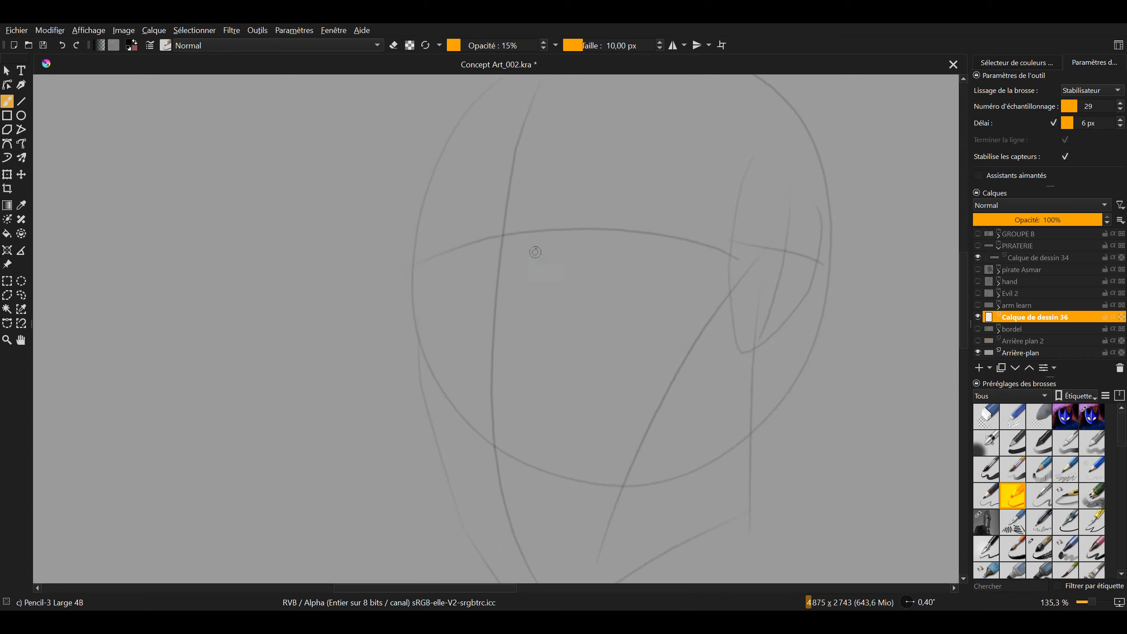
mouse_move(539, 224)
left_mouse_down()
mouse_move(581, 220)
mouse_move(544, 234)
mouse_move(579, 237)
mouse_move(590, 225)
mouse_move(602, 242)
mouse_move(548, 240)
mouse_move(569, 221)
mouse_move(584, 223)
mouse_move(546, 240)
mouse_move(628, 258)
left_mouse_up()
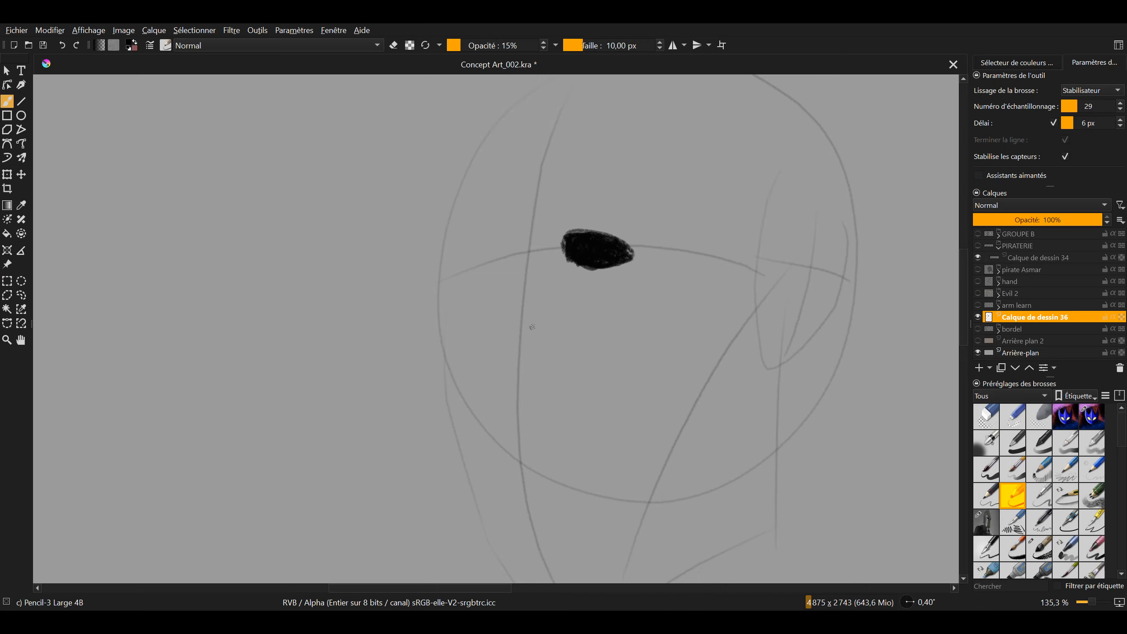
mouse_move(531, 325)
left_mouse_down()
mouse_move(532, 336)
mouse_move(519, 296)
mouse_move(513, 330)
left_mouse_up()
mouse_move(530, 282)
left_mouse_down()
mouse_move(538, 250)
mouse_move(488, 258)
mouse_move(504, 252)
mouse_move(516, 265)
mouse_move(475, 281)
mouse_move(493, 247)
mouse_move(468, 276)
mouse_move(496, 275)
left_mouse_up()
mouse_move(576, 277)
left_mouse_down()
mouse_move(539, 322)
mouse_move(587, 333)
mouse_move(538, 247)
left_mouse_up()
Enable Assistants aimantés and enlarge the tool settings area to show all its options
left_click(978, 176)
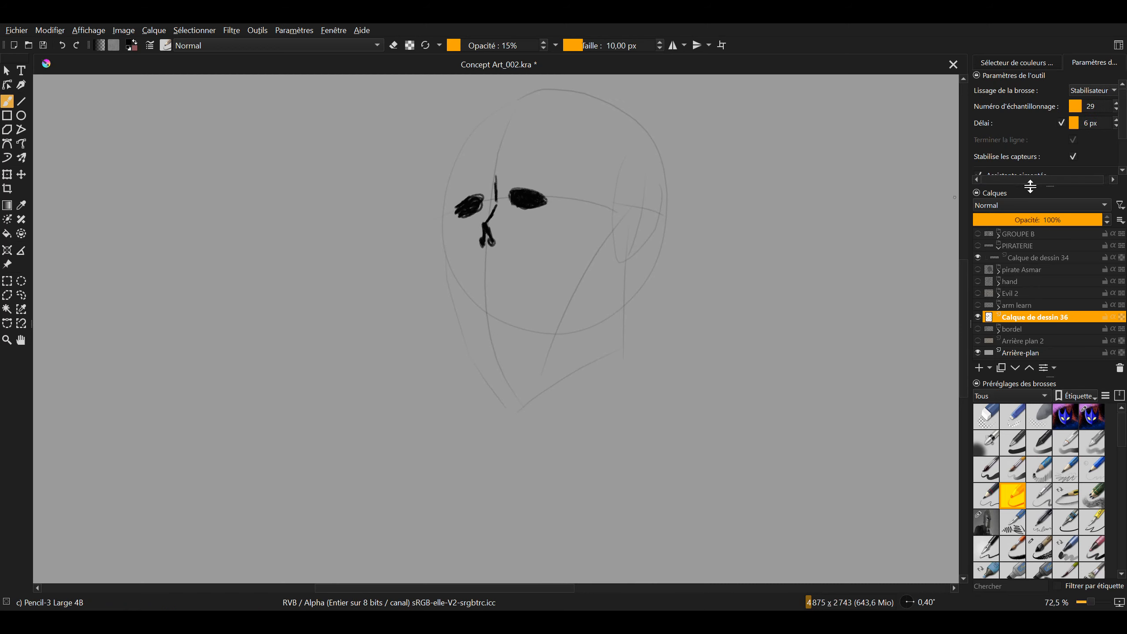
left_click_drag(1035, 186, 1050, 242)
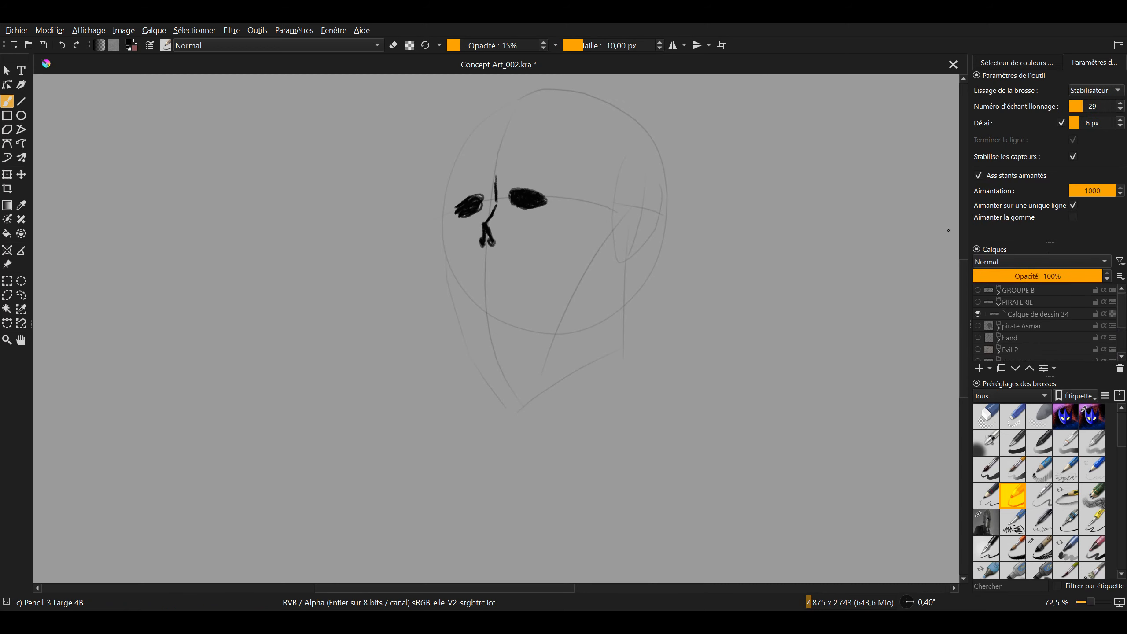
left_click_drag(640, 179, 593, 174)
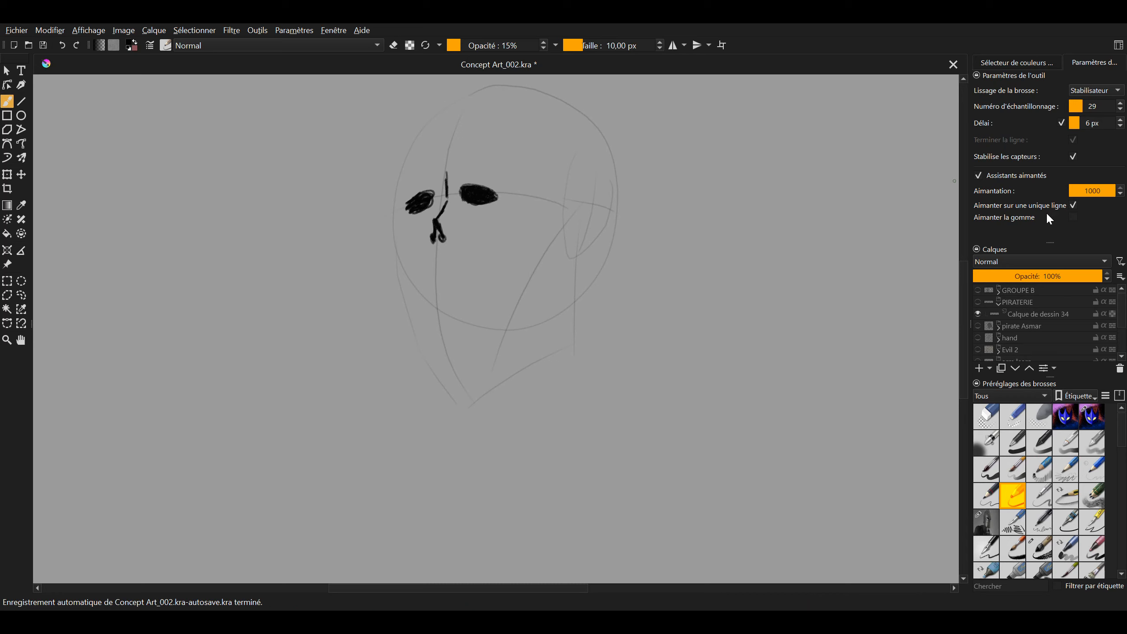
Draw short vertical teeth marks below the skull's nose and dark strokes along its left cheek
mouse_move(421, 327)
left_mouse_down()
mouse_move(451, 272)
mouse_move(489, 343)
mouse_move(465, 267)
mouse_move(470, 323)
left_mouse_up()
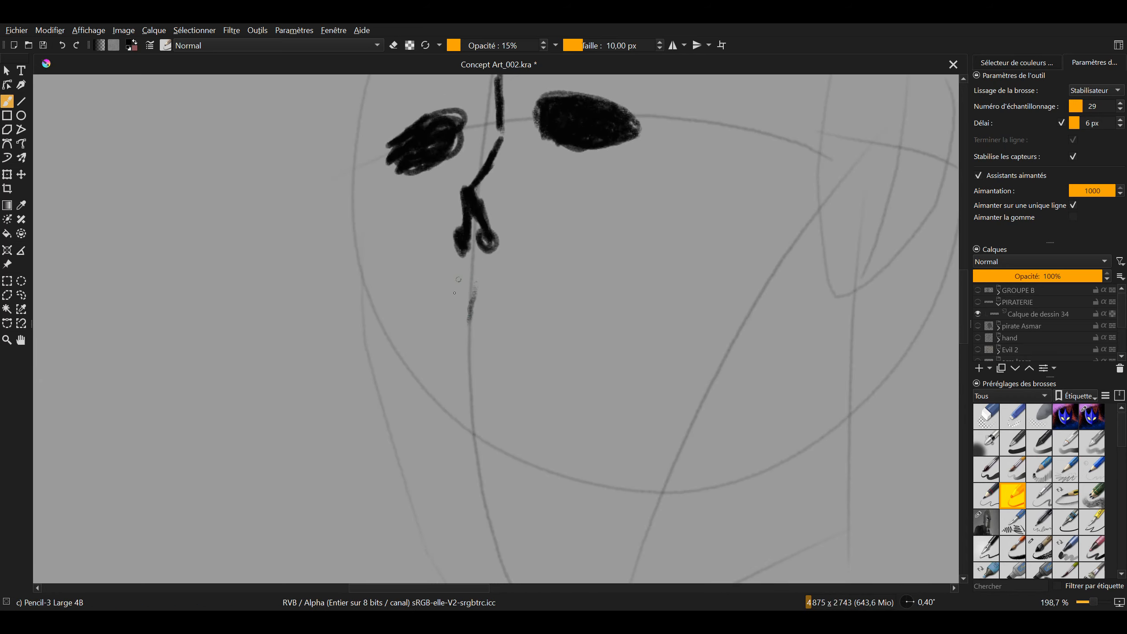
left_click_drag(456, 285, 432, 371)
left_click_drag(509, 301, 504, 330)
left_click_drag(528, 280, 528, 302)
left_click_drag(350, 242, 403, 398)
left_click_drag(376, 305, 415, 398)
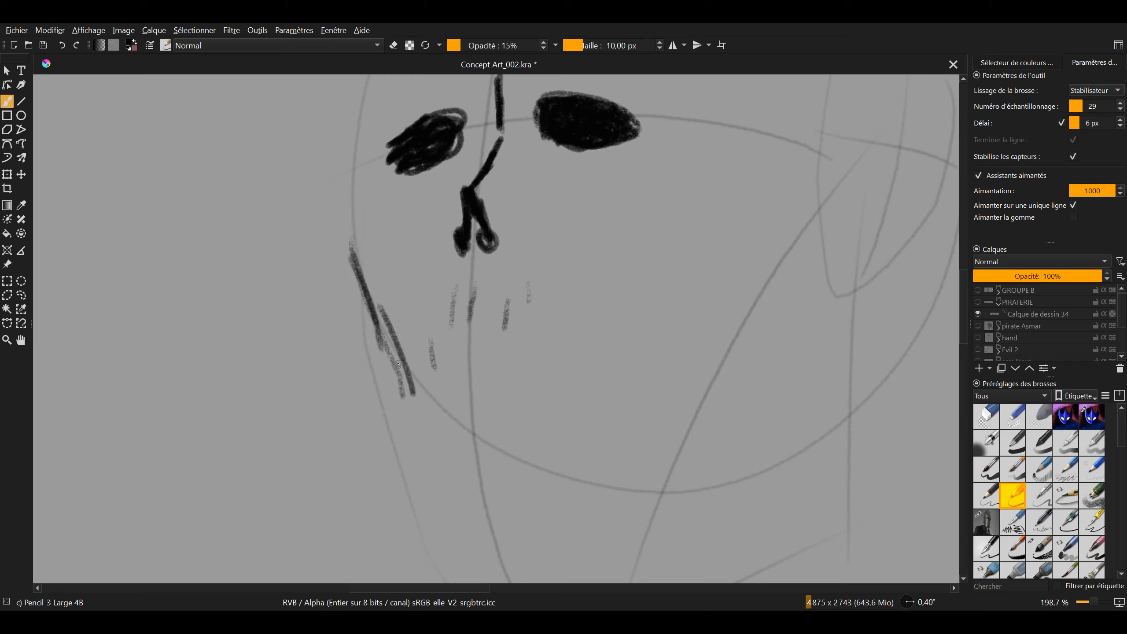
left_click_drag(395, 333, 407, 404)
left_click_drag(396, 356, 414, 424)
Draw the cheekbone beside the teeth and continue its curve up along the skull's right side to the temple
mouse_move(464, 313)
left_mouse_down()
mouse_move(427, 332)
mouse_move(350, 302)
left_mouse_up()
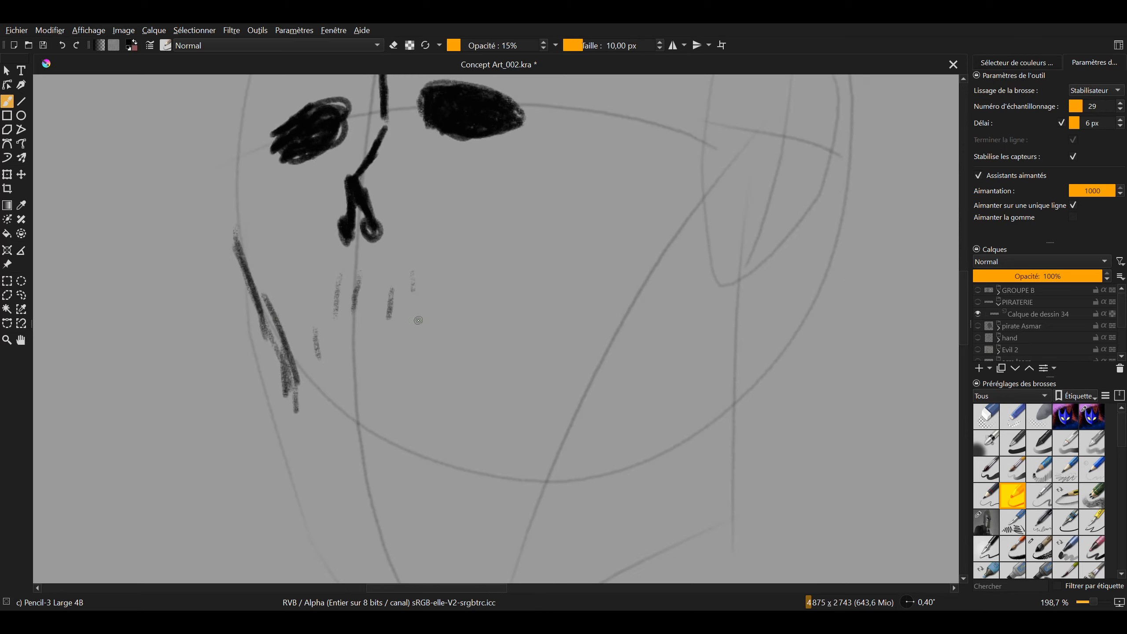
mouse_move(448, 341)
left_mouse_down()
mouse_move(435, 420)
mouse_move(486, 327)
mouse_move(591, 289)
mouse_move(615, 319)
left_mouse_up()
mouse_move(606, 294)
left_mouse_down()
mouse_move(655, 313)
mouse_move(706, 282)
left_mouse_up()
left_click_drag(620, 316, 554, 364)
mouse_move(631, 338)
left_mouse_down()
mouse_move(613, 227)
mouse_move(597, 344)
mouse_move(585, 281)
mouse_move(602, 208)
left_mouse_up()
mouse_move(597, 267)
left_mouse_down()
mouse_move(601, 211)
mouse_move(571, 269)
mouse_move(620, 184)
left_mouse_up()
mouse_move(558, 294)
left_mouse_down()
mouse_move(566, 345)
mouse_move(624, 404)
left_mouse_up()
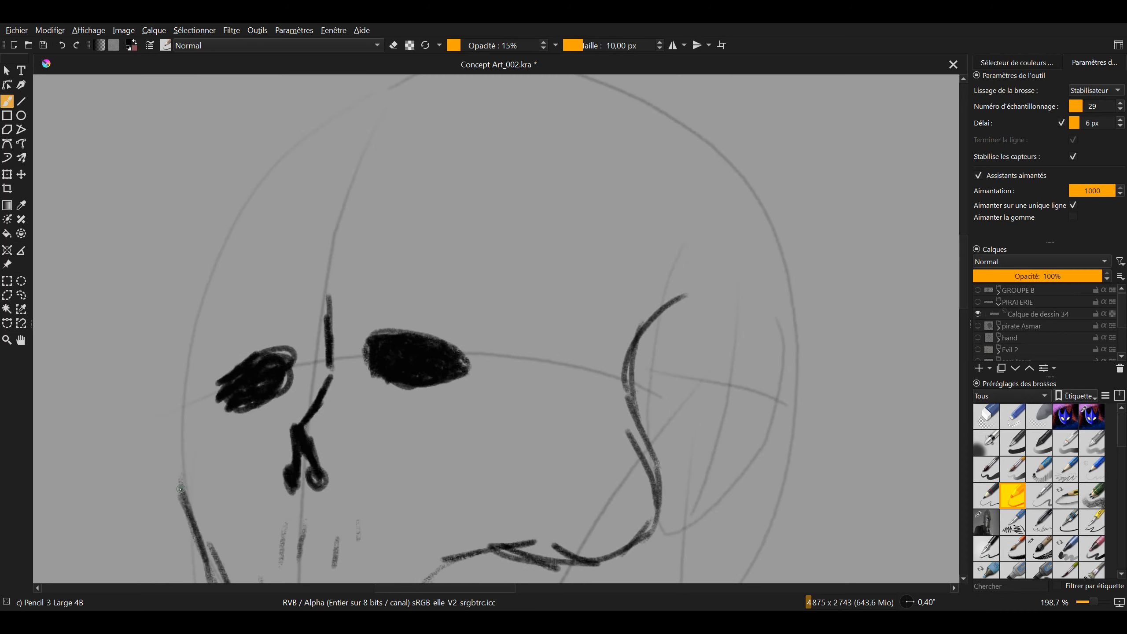
Outline the skull's left side from the cheekbone past the eye socket up to the forehead, undoing misplaced strokes
mouse_move(175, 489)
left_mouse_down()
mouse_move(176, 370)
mouse_move(188, 422)
mouse_move(222, 423)
mouse_move(195, 412)
mouse_move(178, 461)
left_mouse_up()
key("ctrl+z")
key("ctrl+z")
key("ctrl+z")
key("ctrl+z")
key("ctrl+z")
key("ctrl+z")
mouse_move(188, 360)
left_mouse_down()
mouse_move(197, 385)
mouse_move(184, 491)
left_mouse_up()
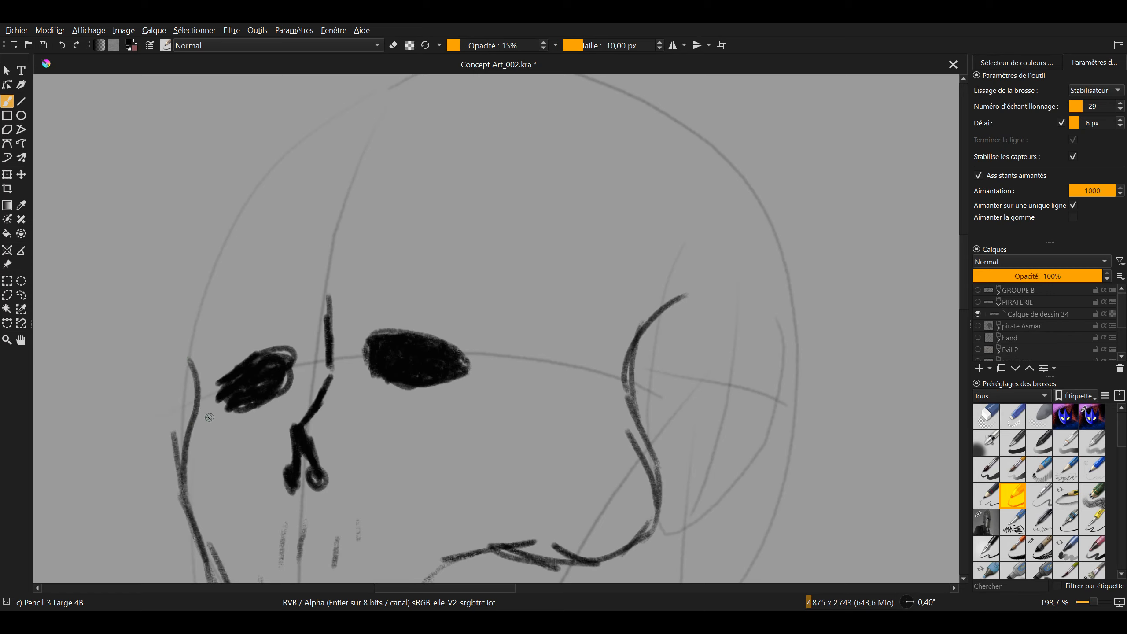
left_click_drag(189, 361, 210, 268)
left_click_drag(194, 320, 272, 155)
left_click_drag(244, 242, 230, 302)
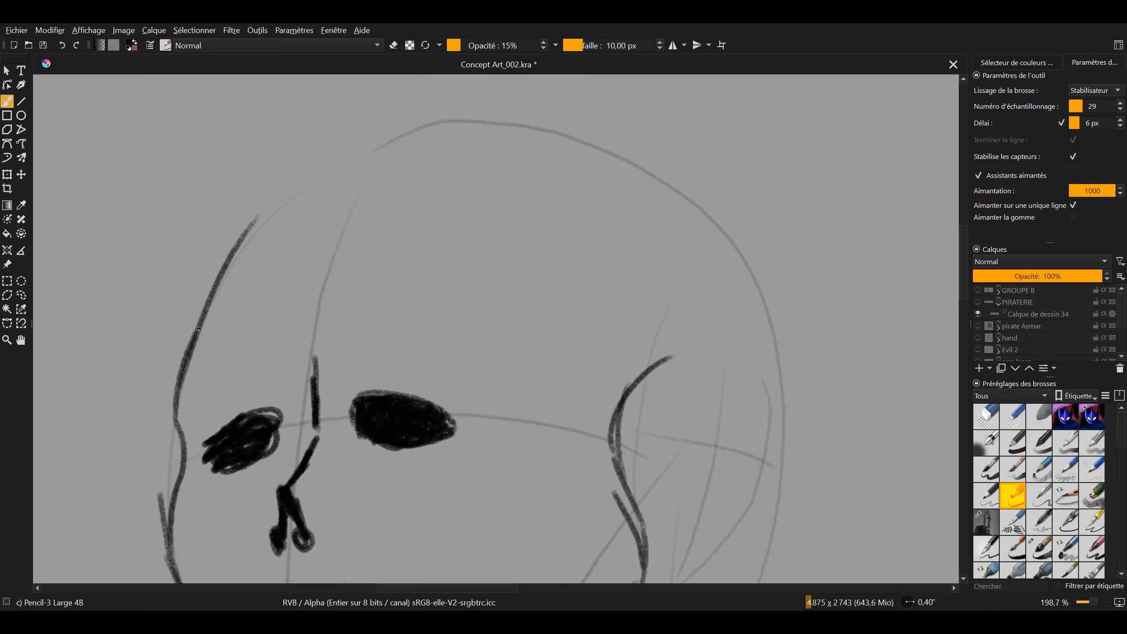
Outline the cranium from the left temple over the forehead and crown to the upper right side, undoing misplaced strokes
key("ctrl+z")
mouse_move(187, 349)
left_mouse_down()
mouse_move(194, 321)
mouse_move(363, 151)
mouse_move(701, 266)
left_mouse_up()
key("ctrl+z")
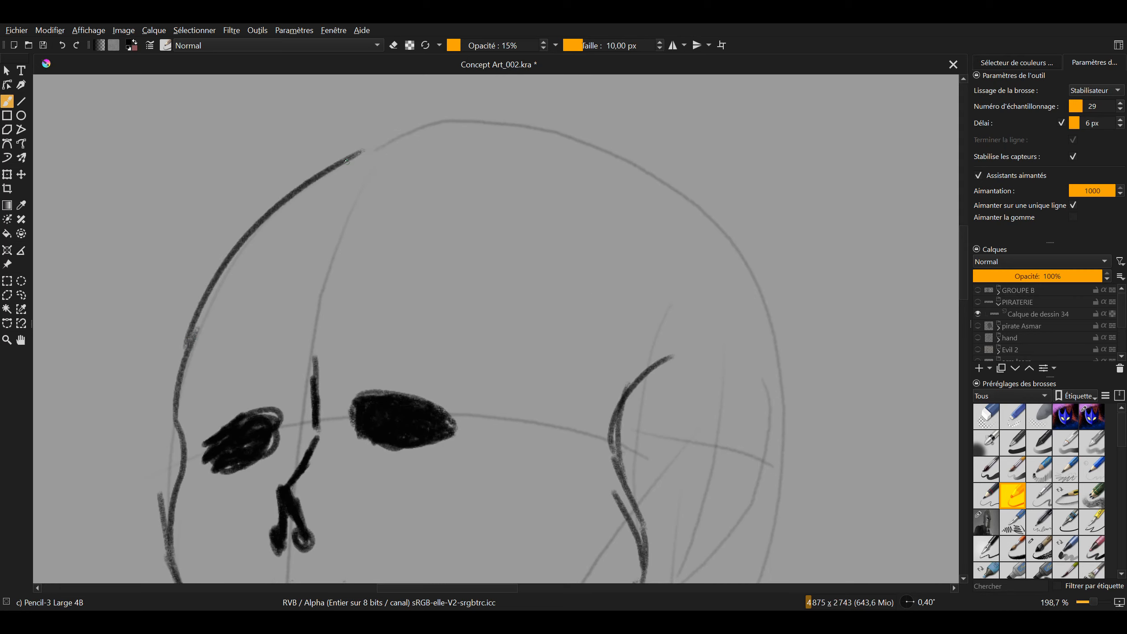
left_click_drag(351, 162, 729, 413)
key("ctrl+z")
mouse_move(348, 159)
left_mouse_down()
mouse_move(493, 141)
mouse_move(769, 340)
left_mouse_up()
left_click_drag(660, 359, 630, 209)
Draw the back of the skull down the right side from the crown, undoing and redrawing strokes that miss the curve
left_click_drag(712, 152, 695, 470)
key("ctrl+z")
mouse_move(714, 157)
left_mouse_down()
mouse_move(742, 250)
mouse_move(706, 512)
mouse_move(751, 208)
mouse_move(709, 444)
left_mouse_up()
key("ctrl+z")
mouse_move(673, 302)
left_mouse_down()
mouse_move(690, 237)
mouse_move(672, 305)
left_mouse_up()
key("ctrl+z")
mouse_move(687, 122)
left_mouse_down()
mouse_move(719, 368)
mouse_move(695, 479)
mouse_move(722, 164)
mouse_move(671, 563)
left_mouse_up()
key("ctrl+z")
left_click_drag(607, 454, 655, 279)
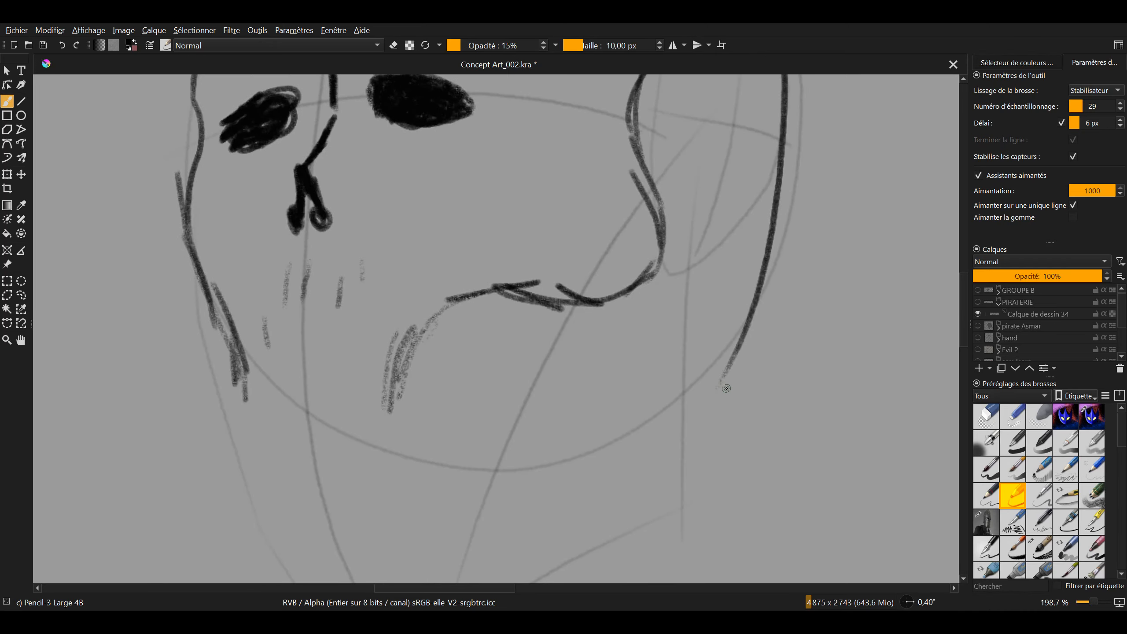
Round off the skull's lower back corner and run the line along its base toward the cheekbone
left_click_drag(727, 389, 577, 341)
key("ctrl+z")
left_click_drag(728, 376, 393, 303)
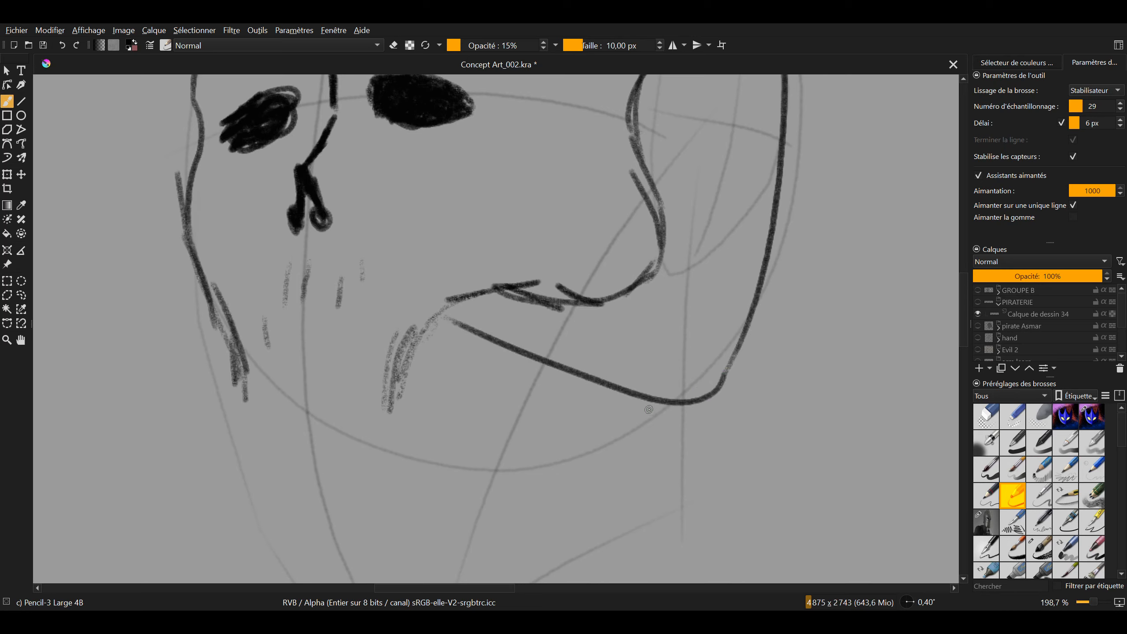
left_click_drag(650, 410, 820, 346)
Fill the hollow beneath the cheekbone with dense black hatching and rough in the first teeth along the upper jaw
mouse_move(412, 336)
left_mouse_down()
mouse_move(402, 336)
mouse_move(423, 320)
mouse_move(447, 340)
mouse_move(470, 325)
mouse_move(466, 341)
mouse_move(486, 346)
mouse_move(528, 327)
mouse_move(559, 356)
left_mouse_up()
mouse_move(578, 329)
left_mouse_down()
mouse_move(482, 329)
mouse_move(528, 271)
mouse_move(579, 286)
mouse_move(563, 252)
mouse_move(552, 246)
mouse_move(504, 284)
left_mouse_up()
left_click_drag(602, 336, 522, 380)
mouse_move(445, 318)
left_mouse_down()
mouse_move(666, 275)
mouse_move(580, 308)
left_mouse_up()
left_click_drag(453, 346, 403, 339)
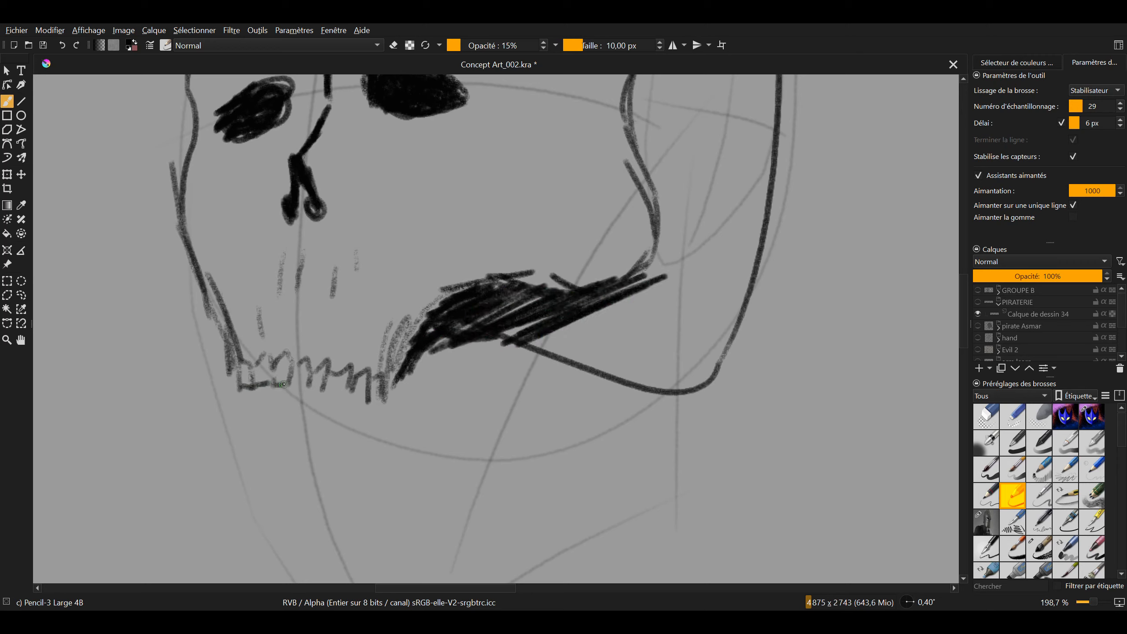
Complete the outlined row of upper teeth between the left cheek and the black hollow
left_click_drag(329, 385, 299, 386)
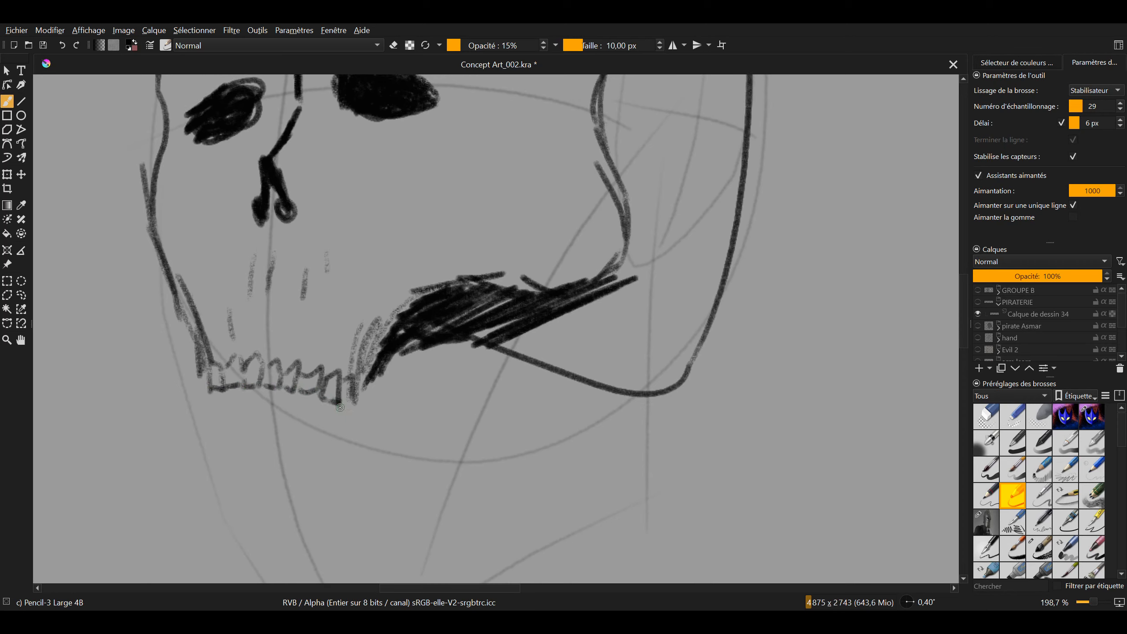
scroll(368, 402, "down", 5)
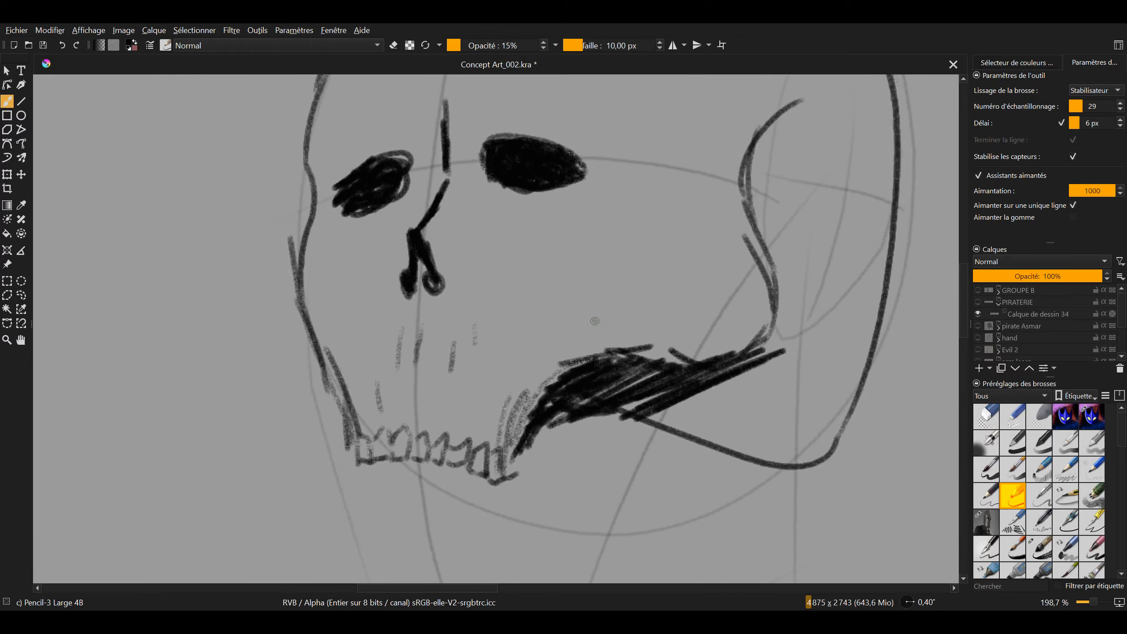
scroll(522, 363, "up", 2)
scroll(541, 348, "down", 4)
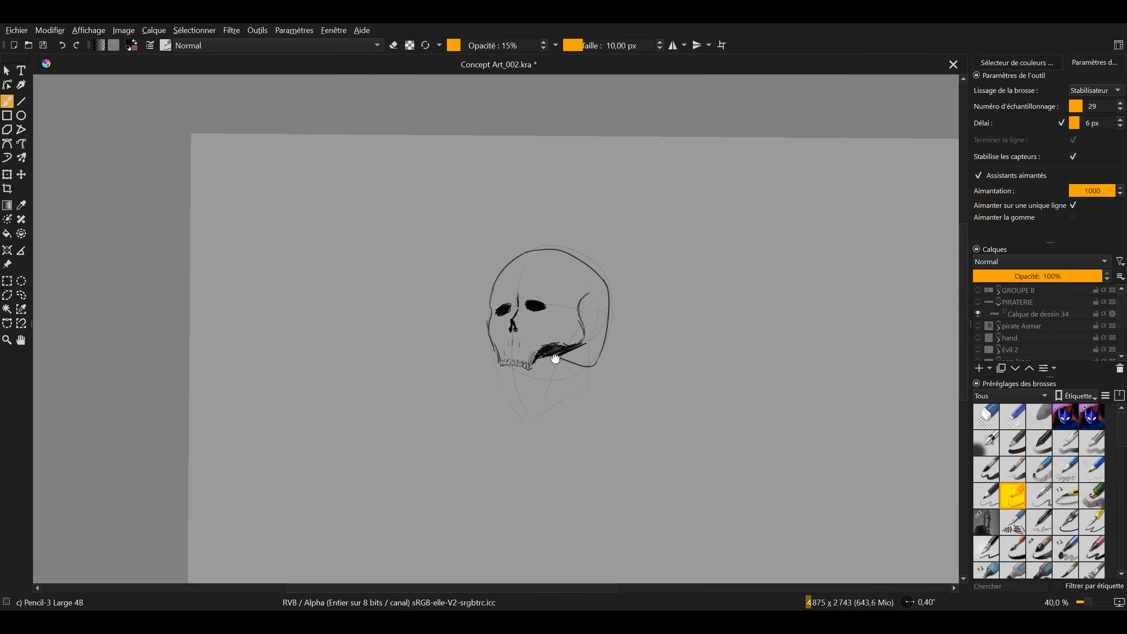
Undo all the dark skull strokes back to the light construction lines of the head
key("ctrl+z")
key("ctrl+z")
key("ctrl+z")
key("ctrl+z")
key("ctrl+z")
key("ctrl+z")
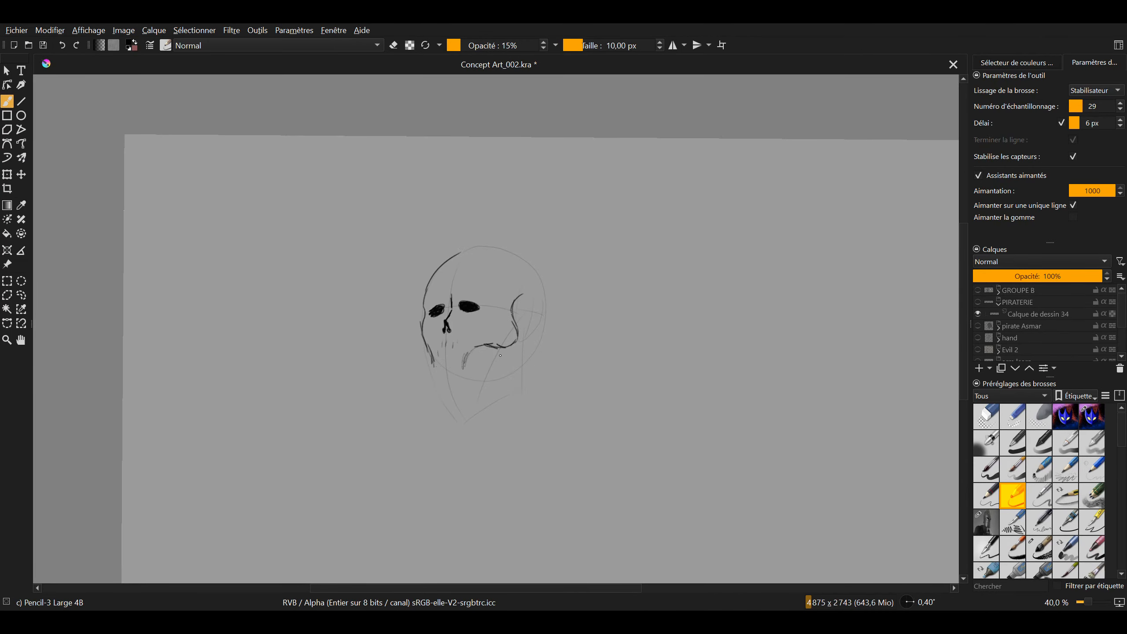
key("ctrl+z")
key("ctrl+z")
key("ctrl+z")
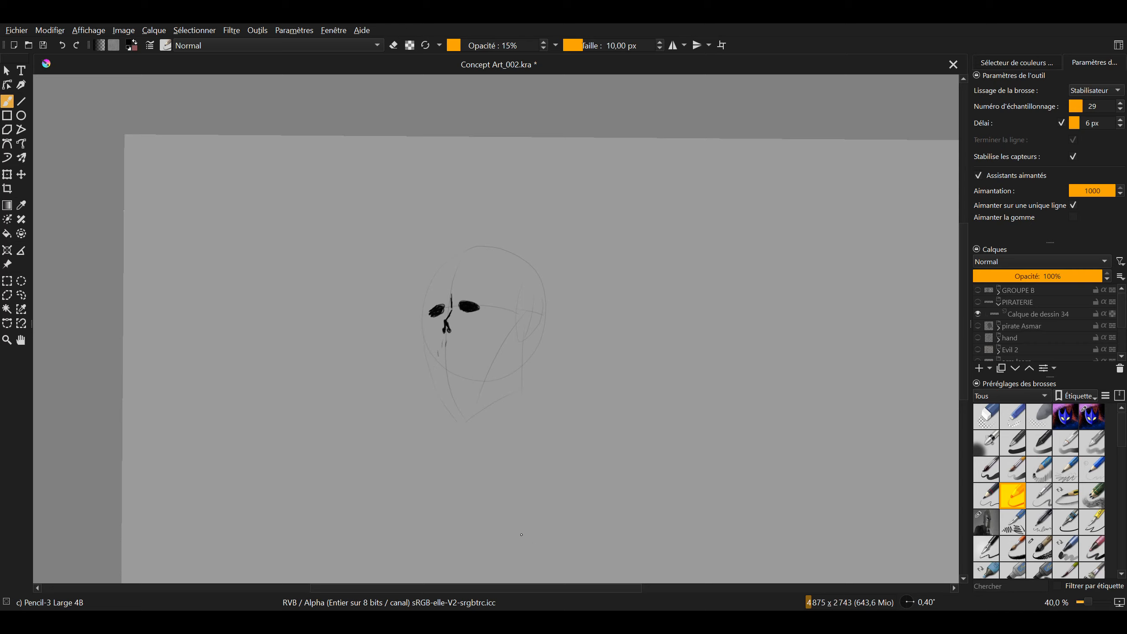
key("ctrl+z")
key("ctrl+z")
key("ctrl+z")
key("ctrl+z")
left_click_drag(540, 487, 469, 421)
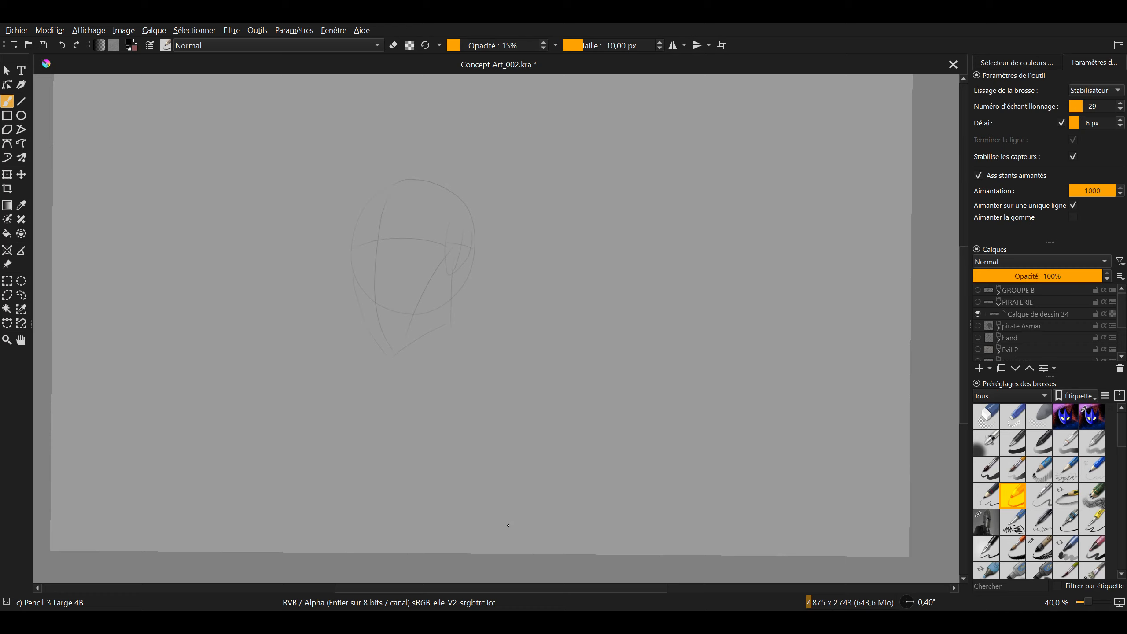